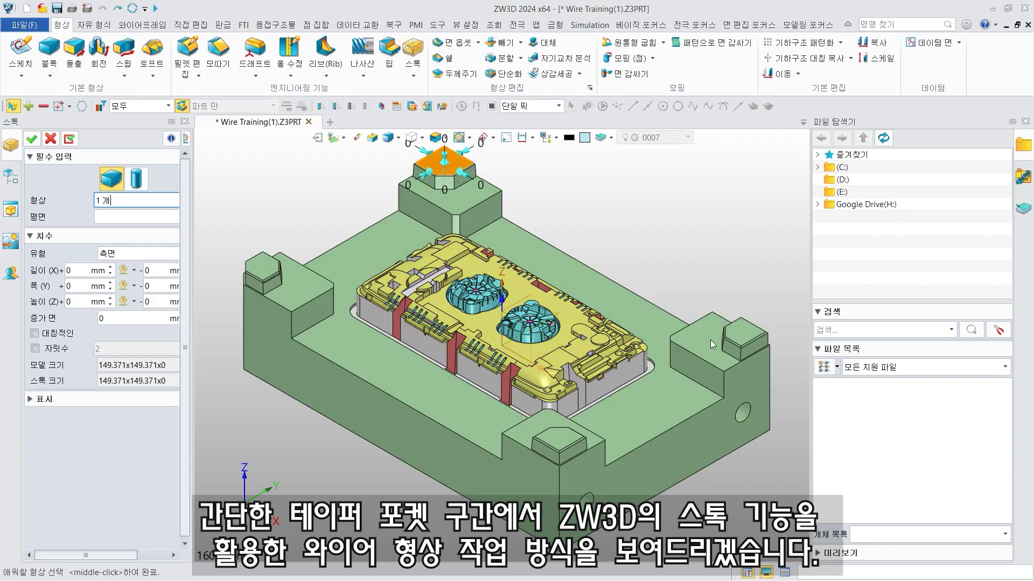
- Create a block-shaped Stock feature that encloses the whole part at its outermost size, with no extra margins
right_drag(732, 323, 727, 240)
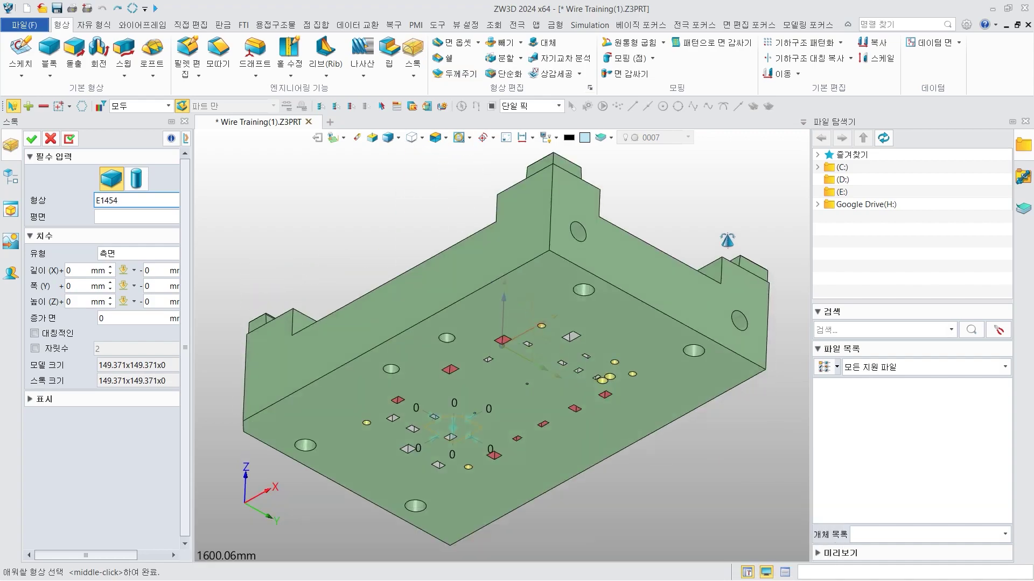
click(545, 294)
right_drag(629, 378, 653, 459)
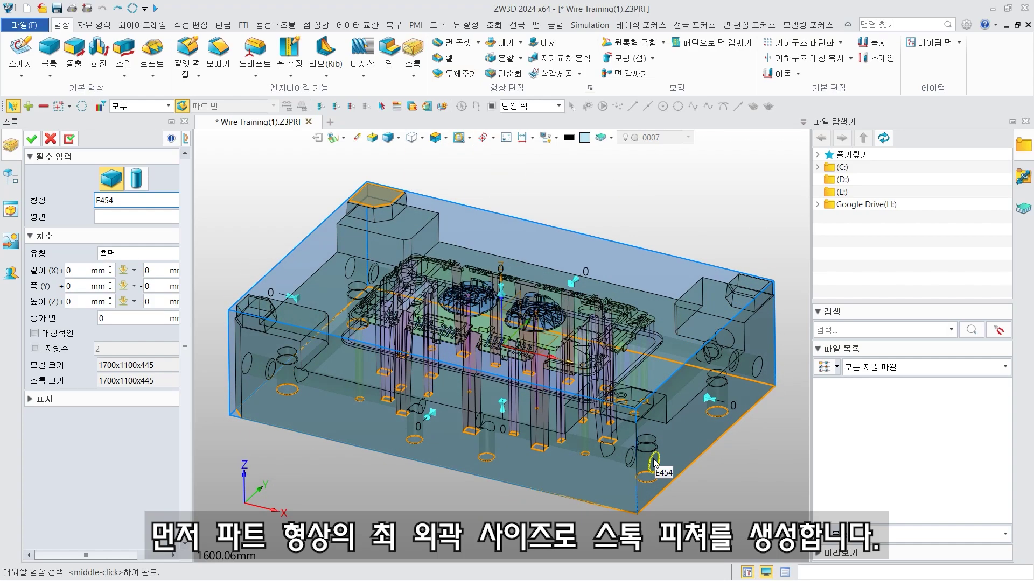
key(ctrl+Up)
key(ctrl+Home)
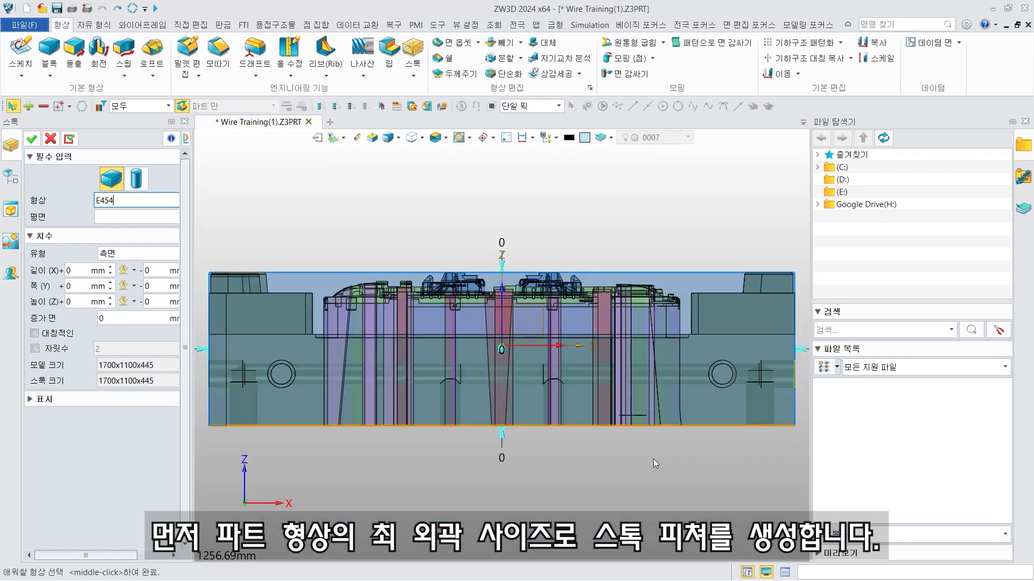
middle_click(653, 459)
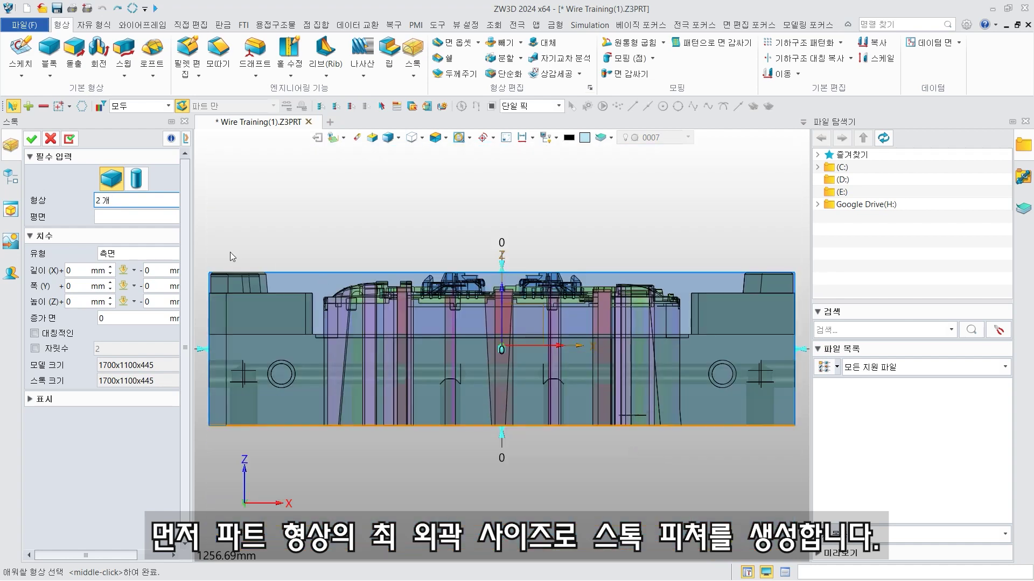
click(32, 141)
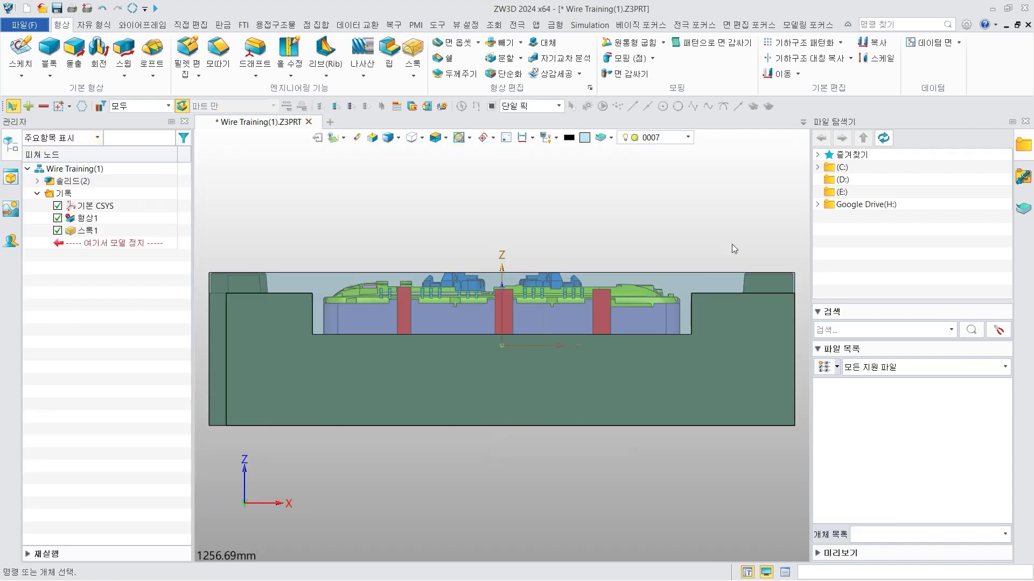
- Delete the four side faces of the stock, keeping only its top and bottom faces
right_drag(732, 243, 693, 248)
scroll(479, 399, down, 2)
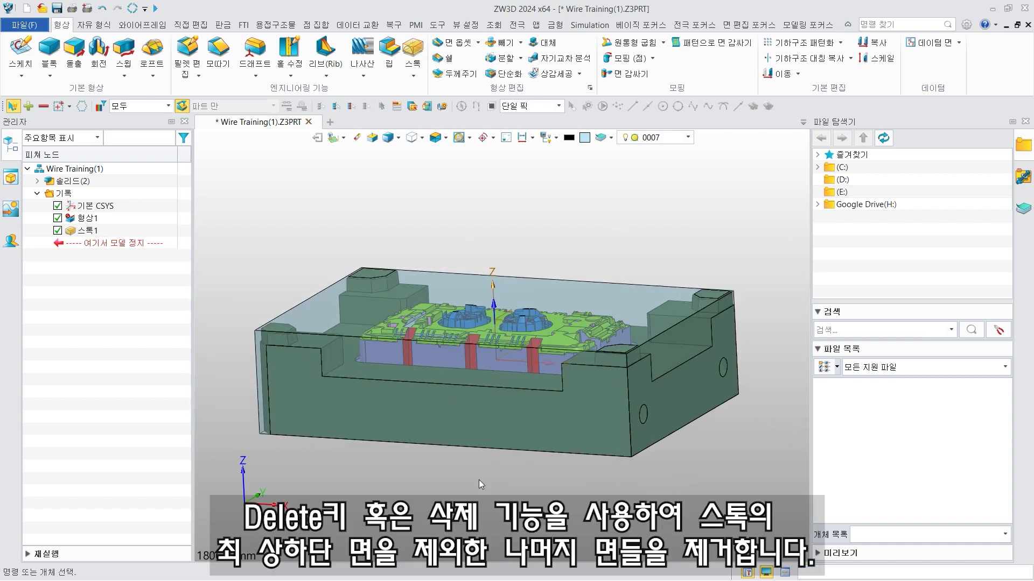
click(513, 376)
key(Delete)
right_drag(727, 464, 619, 347)
click(496, 367)
key(Delete)
click(574, 311)
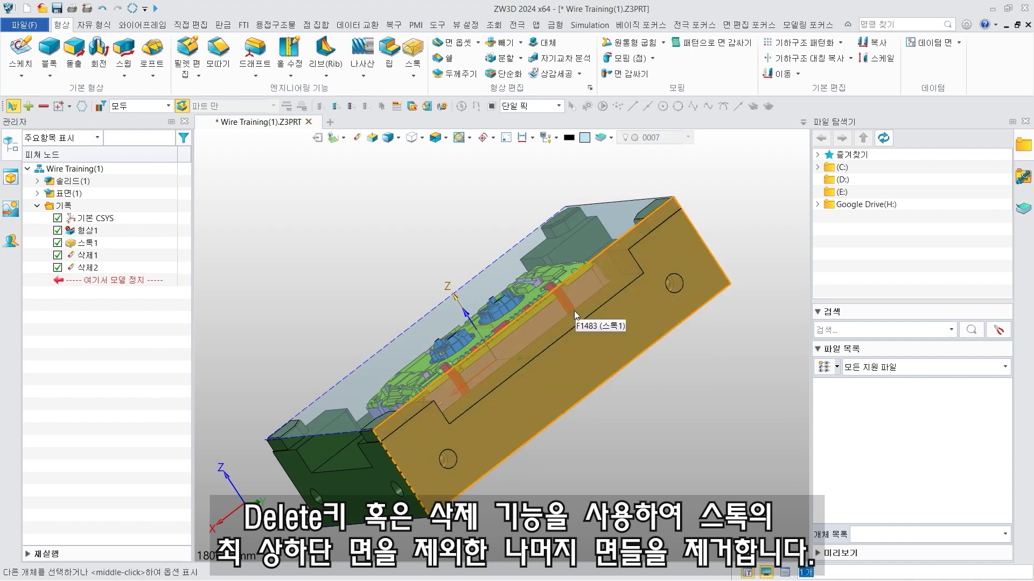
key(Delete)
right_drag(733, 368, 641, 330)
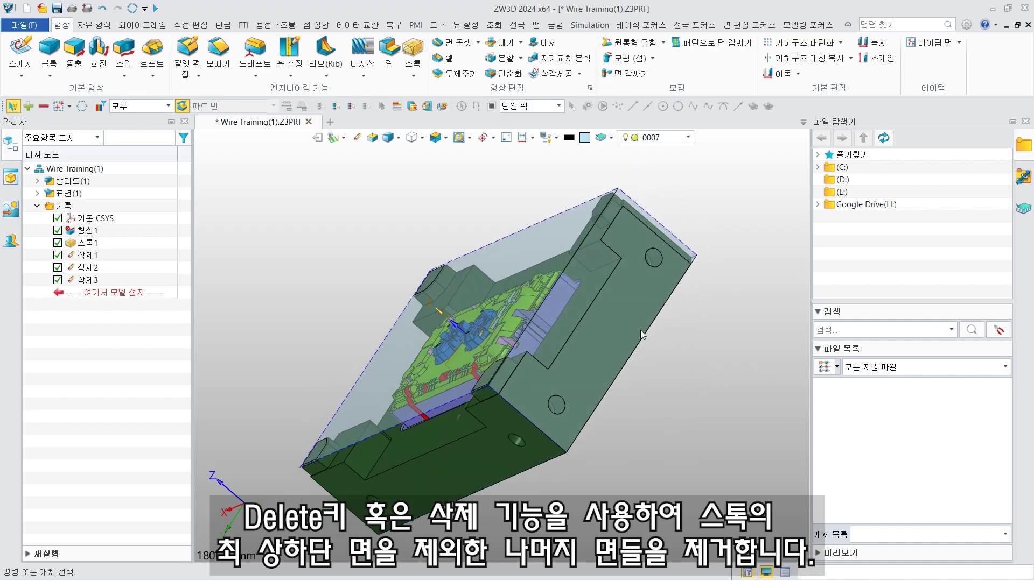
click(586, 264)
key(Delete)
right_drag(586, 264, 741, 332)
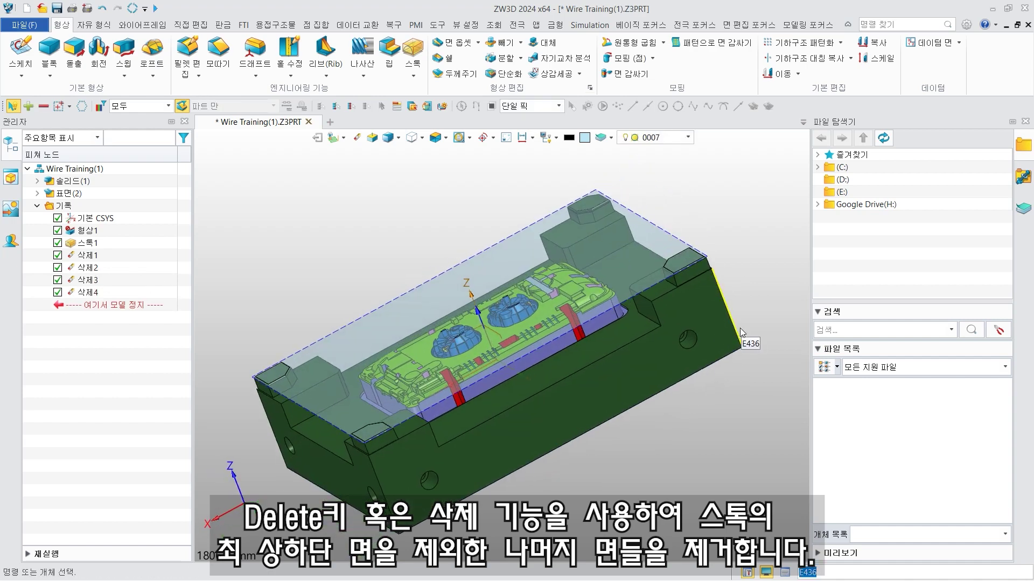
- Split the stock's top face with the four side walls of the first red tapered pocket, keeping the default 0.01 mm tolerance
key(Home)
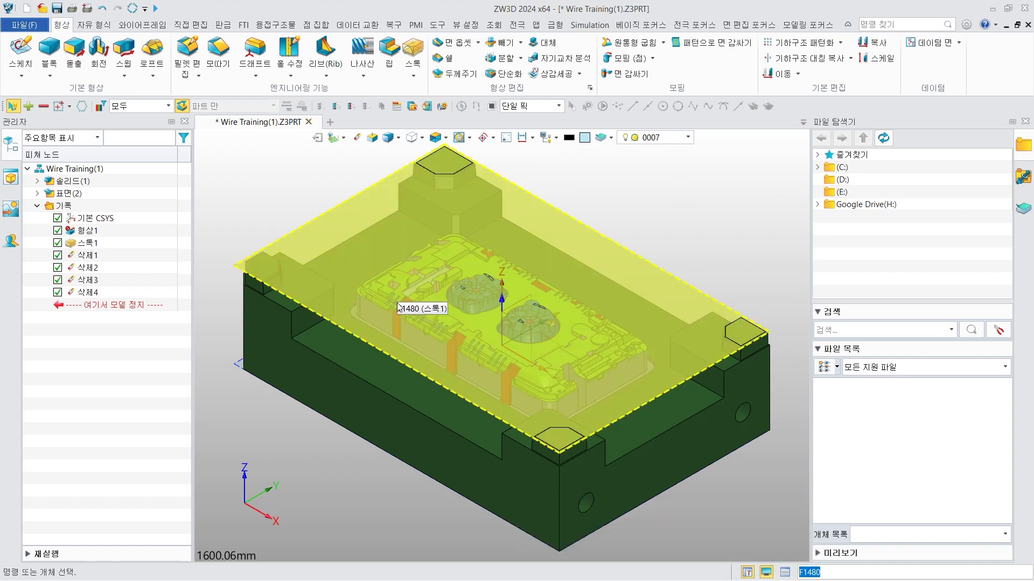
scroll(442, 323, up, 10)
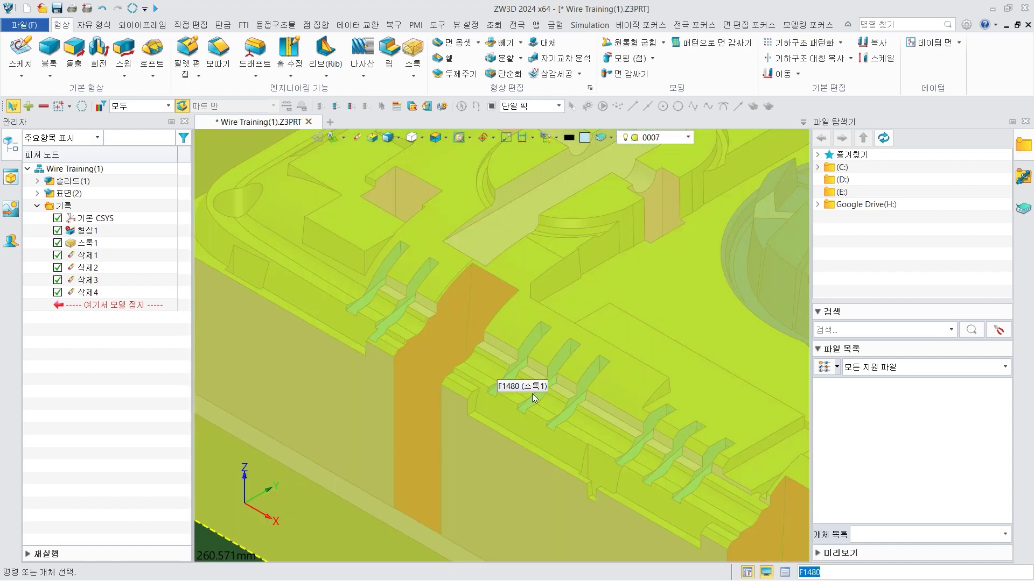
right_drag(545, 401, 583, 419)
scroll(312, 320, down, 2)
middle_drag(312, 318, 385, 373)
scroll(387, 374, up, 4)
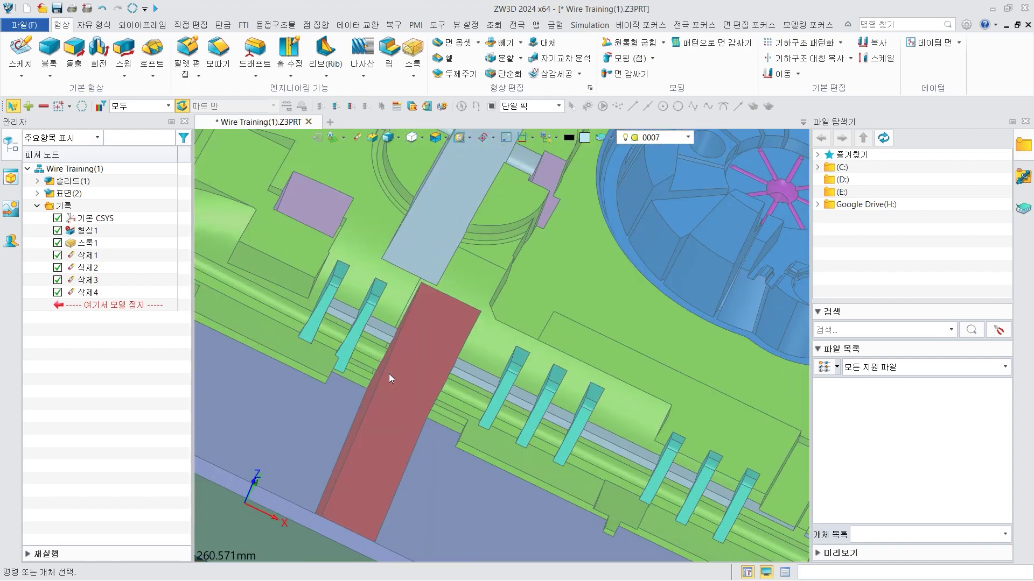
right_drag(472, 366, 456, 393)
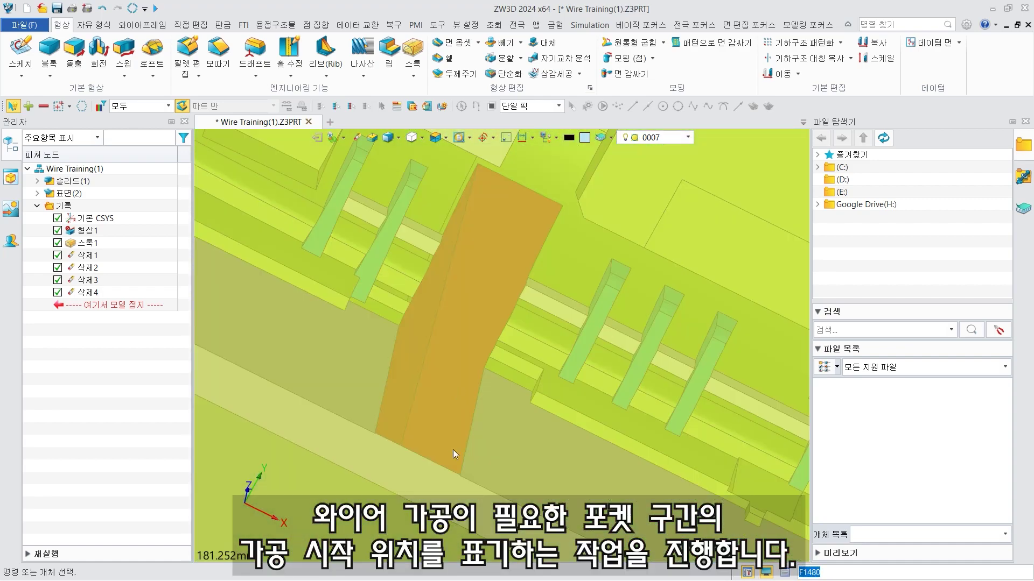
scroll(454, 450, down, 2)
scroll(494, 251, up, 2)
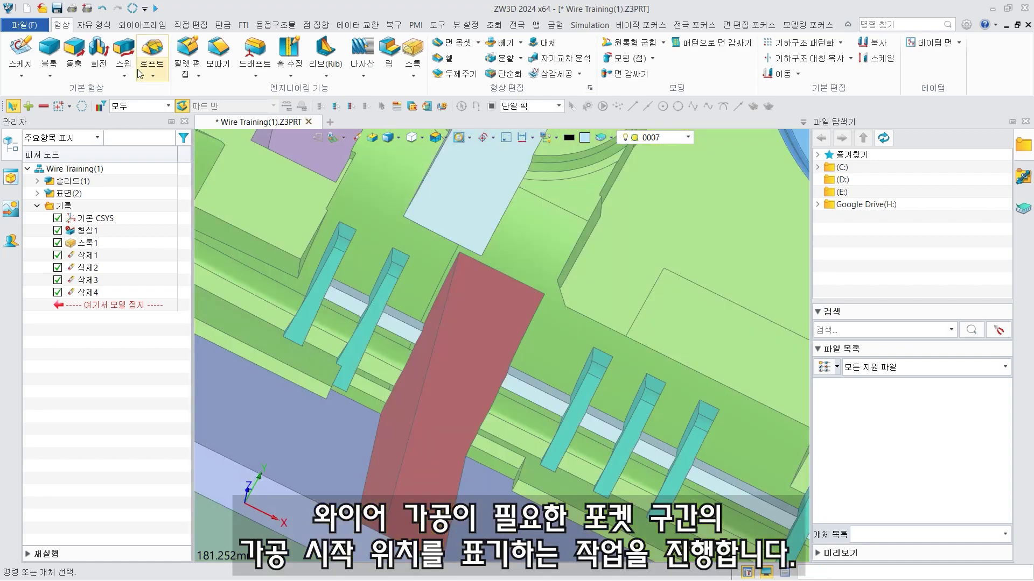
click(102, 25)
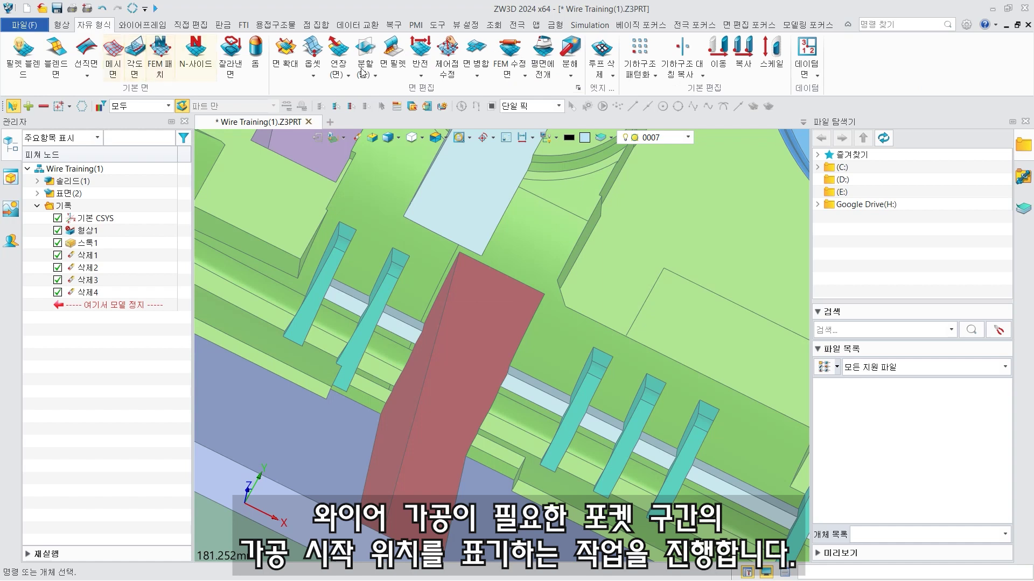
click(370, 48)
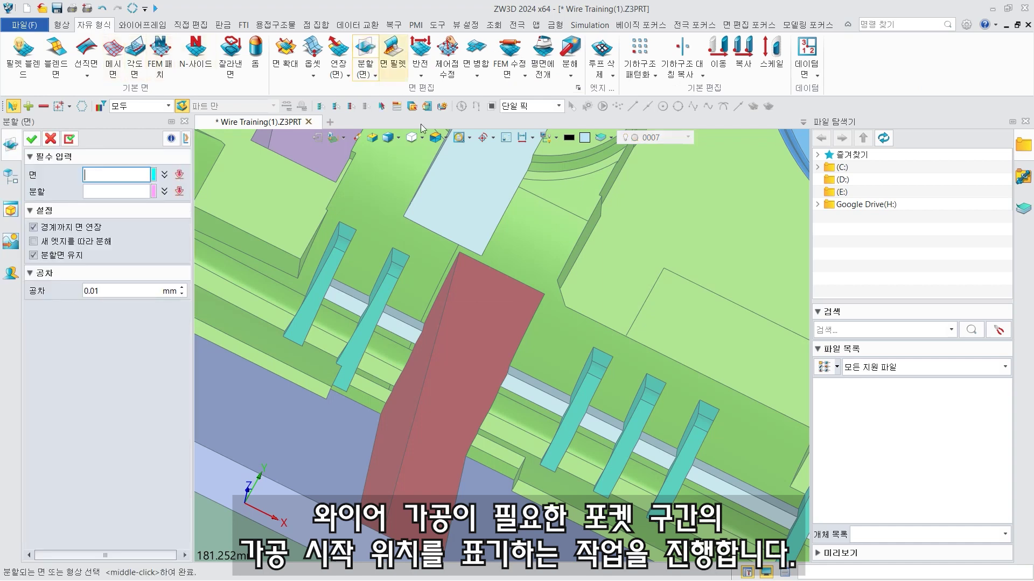
click(659, 242)
click(99, 194)
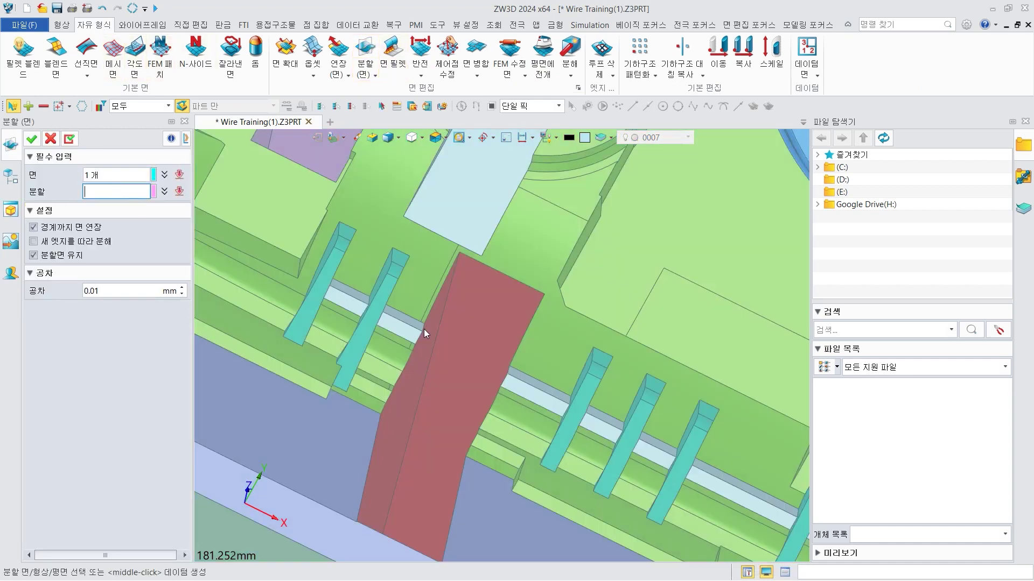
click(417, 384)
click(456, 374)
right_drag(519, 361, 515, 322)
click(455, 361)
click(477, 328)
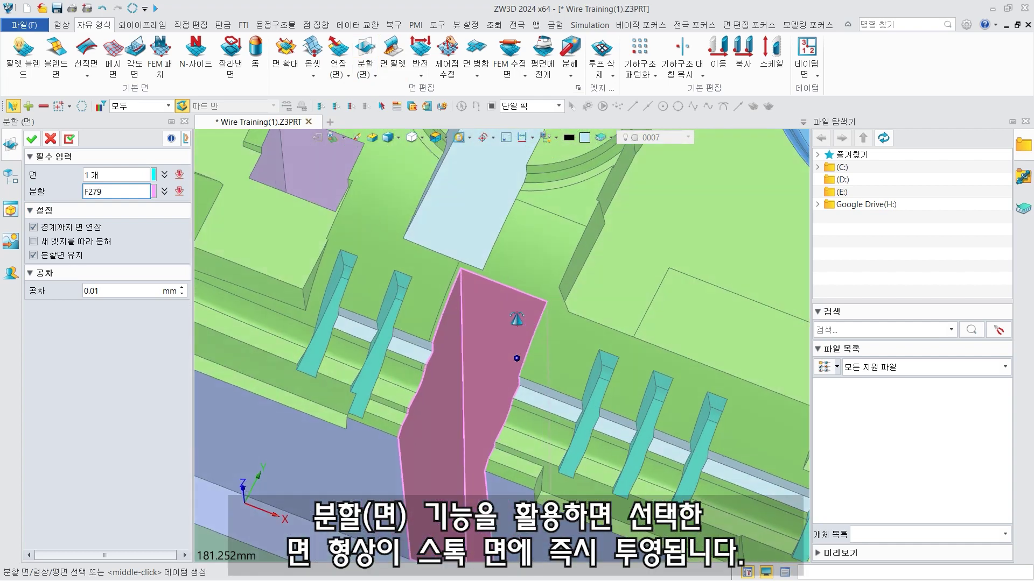
scroll(487, 333, down, 2)
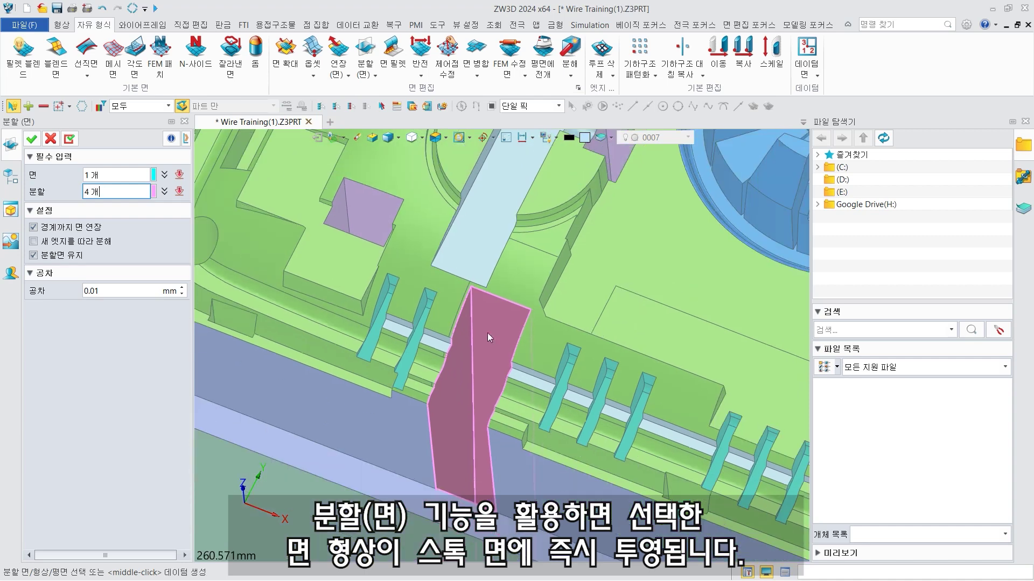
click(32, 140)
- Create a ruled face from the rear (+Y) edge of the split outline to the matching pocket edge on the block's underside
scroll(518, 280, up, 4)
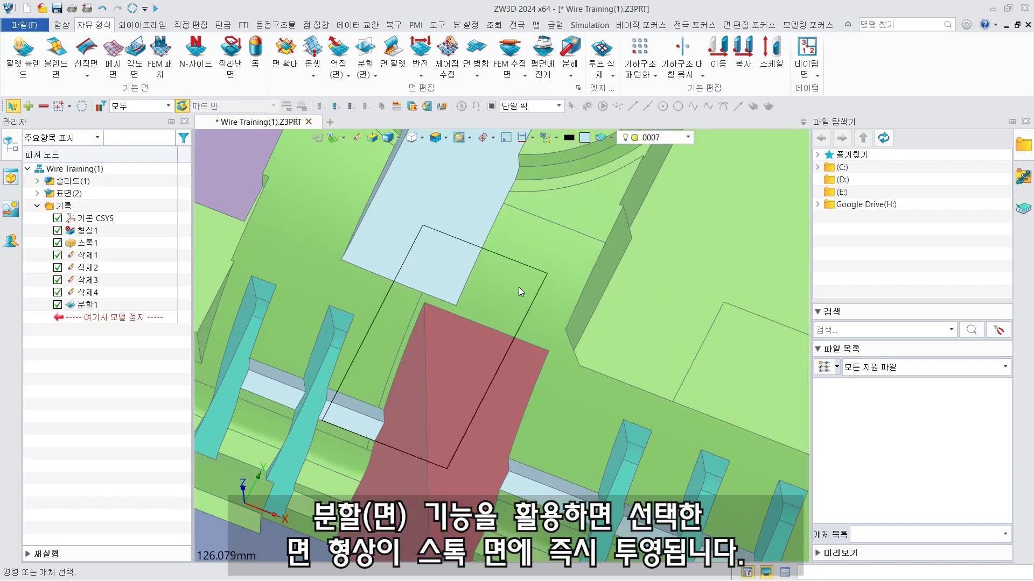
scroll(509, 450, down, 2)
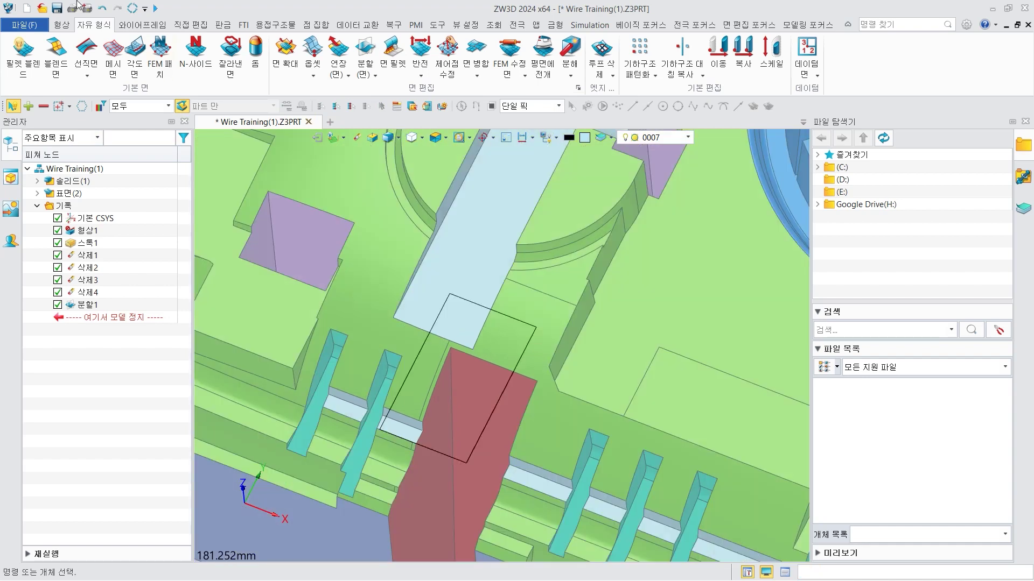
click(88, 50)
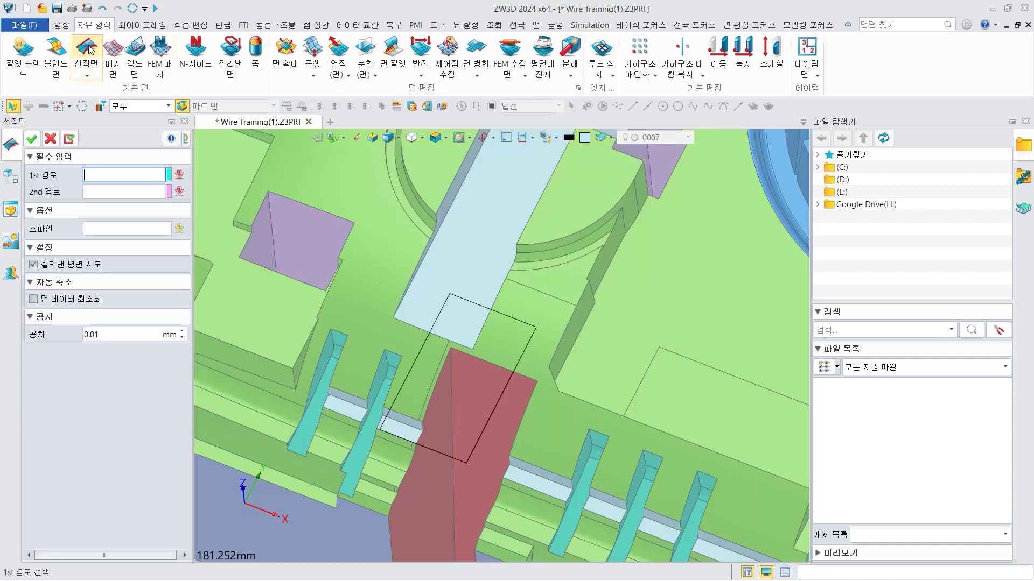
scroll(567, 312, down, 1)
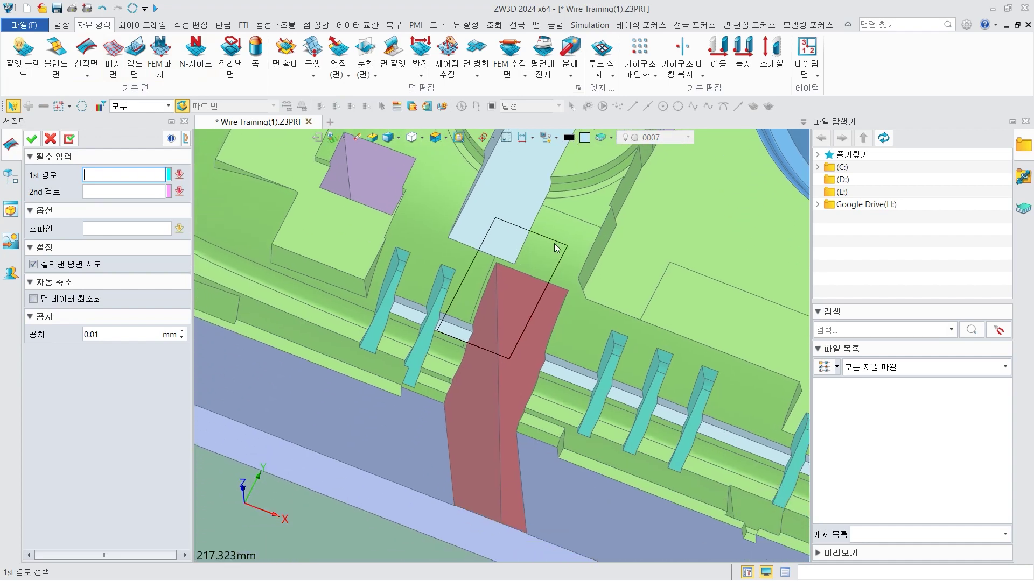
click(551, 240)
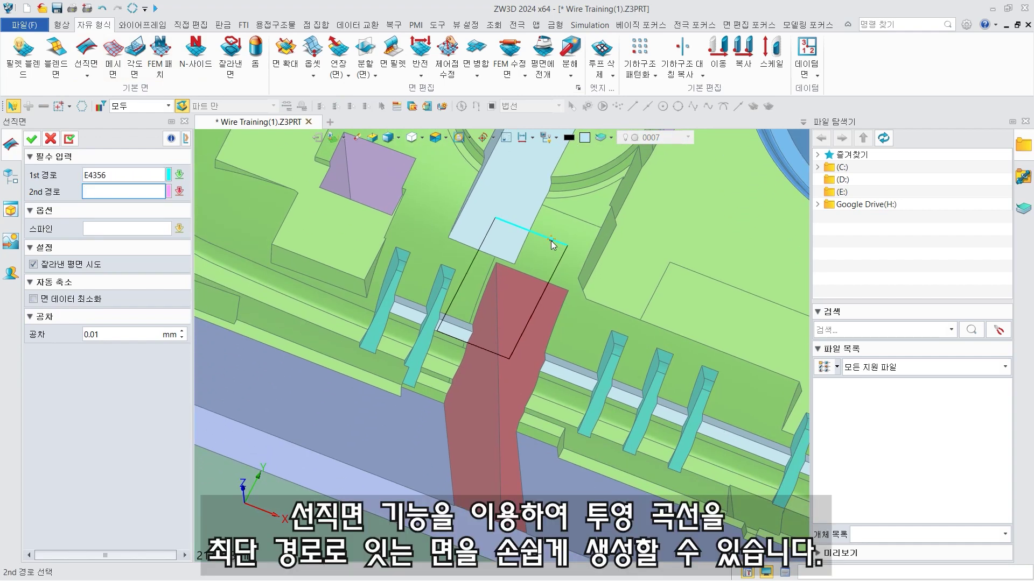
scroll(551, 241, down, 5)
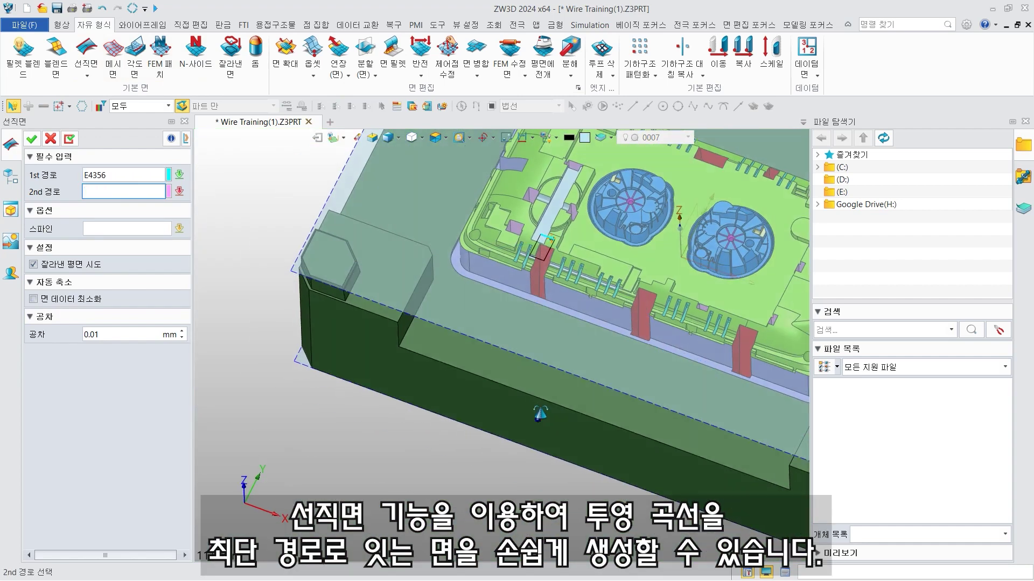
middle_drag(540, 414, 528, 468)
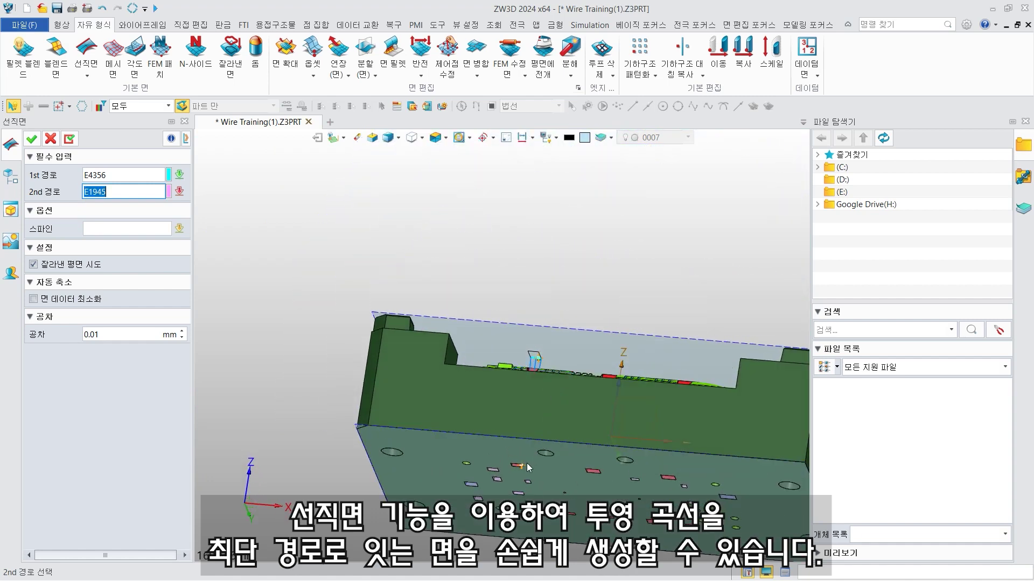
key(F10)
drag(503, 454, 550, 484)
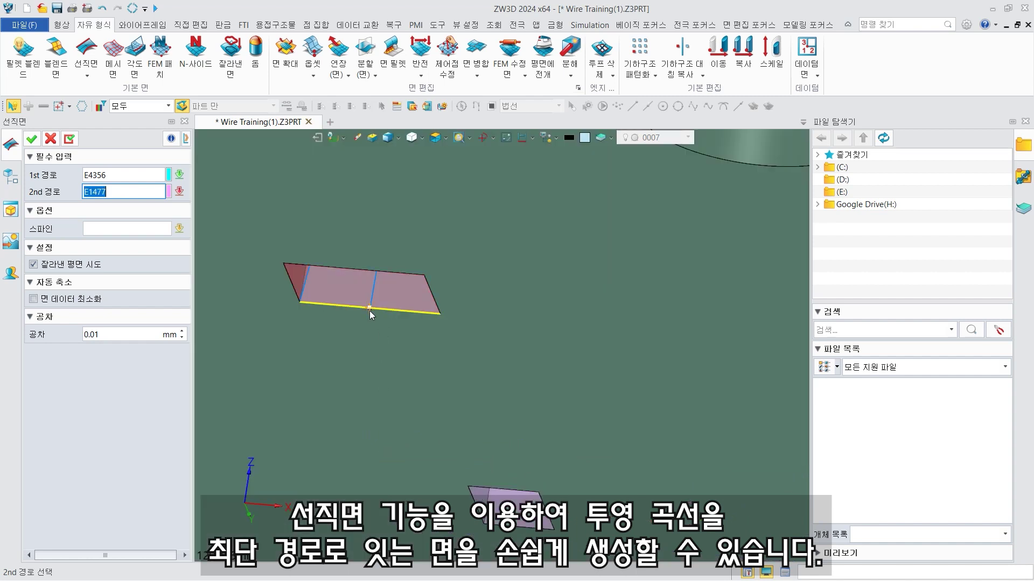
click(402, 311)
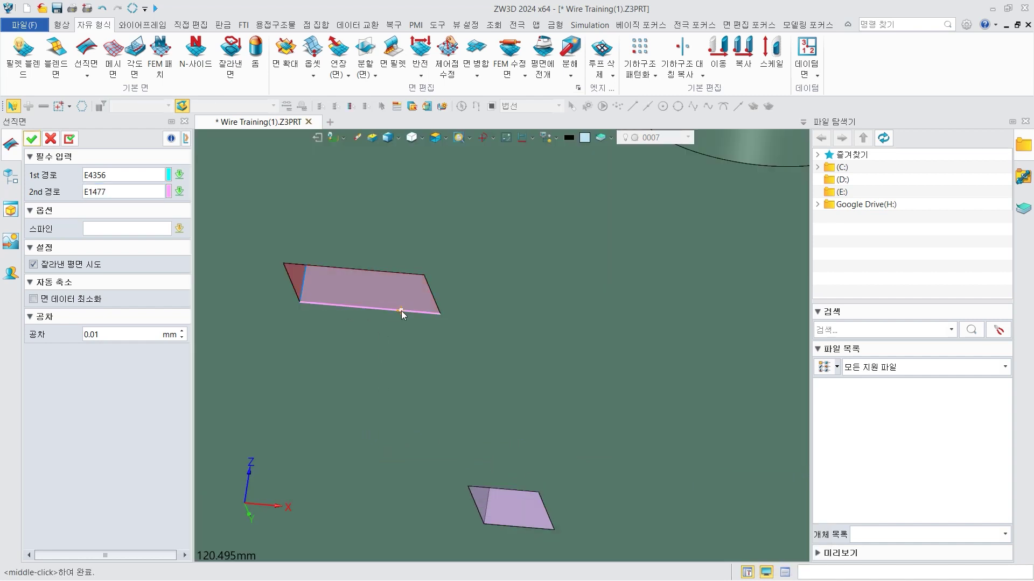
click(32, 140)
- Examine whether the new ruled face lies flush against the tapered side wall of the pocket
scroll(393, 484, down, 3)
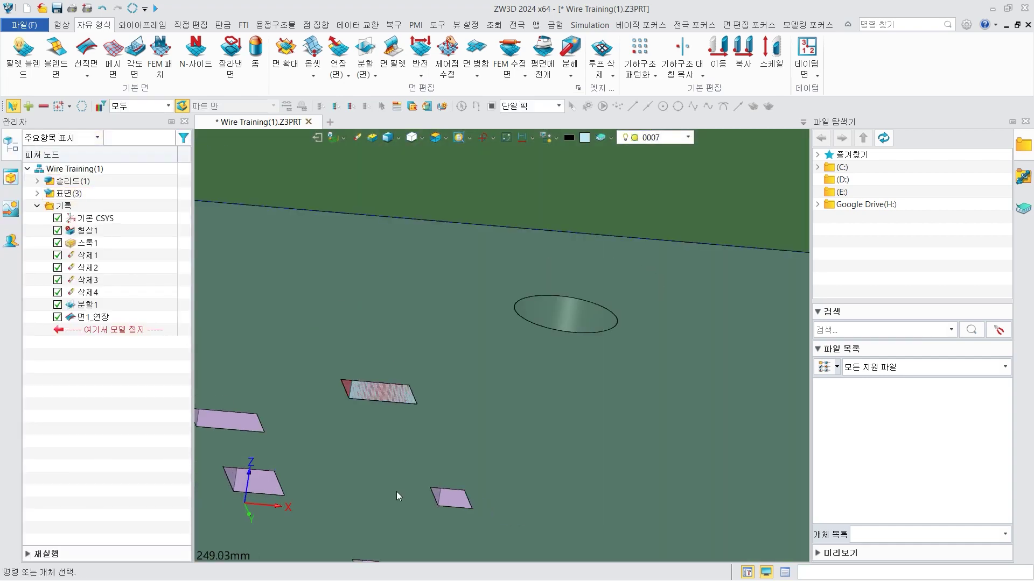
scroll(396, 492, down, 7)
scroll(392, 302, up, 3)
right_drag(457, 311, 457, 338)
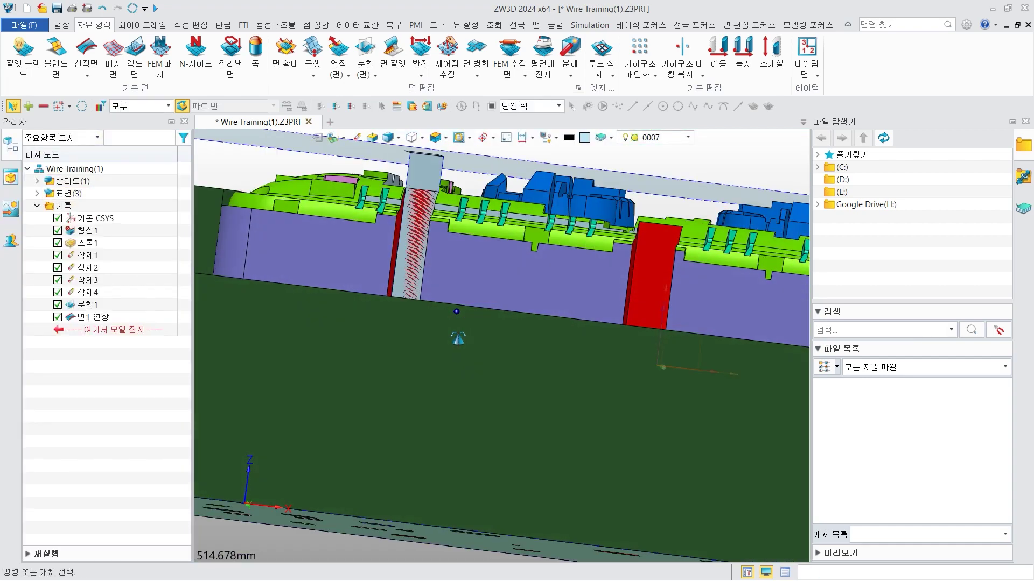
scroll(411, 200, up, 5)
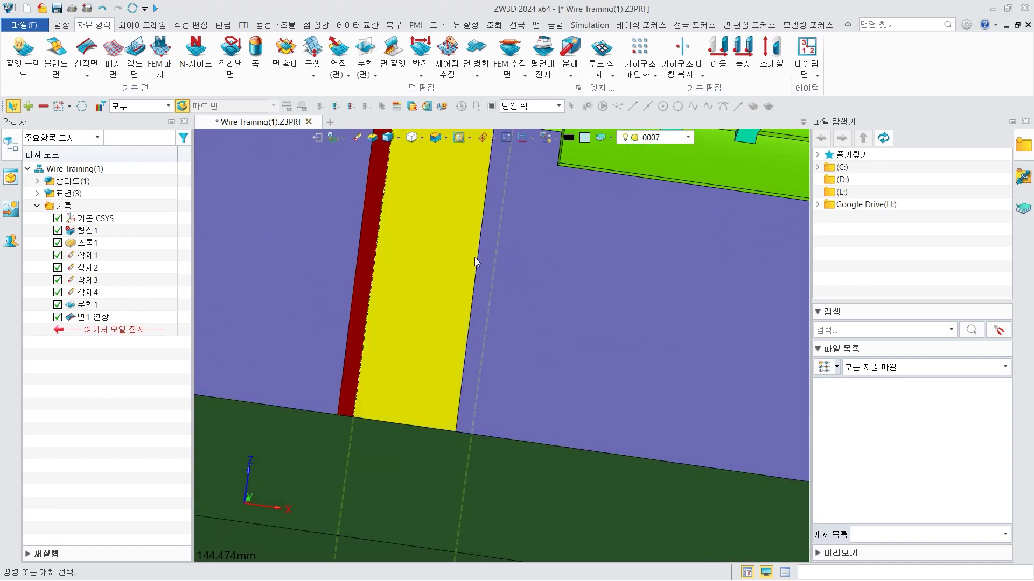
right_drag(475, 258, 482, 257)
mouse_move(429, 203)
right_down()
mouse_move(436, 327)
mouse_move(476, 358)
mouse_move(563, 368)
right_up()
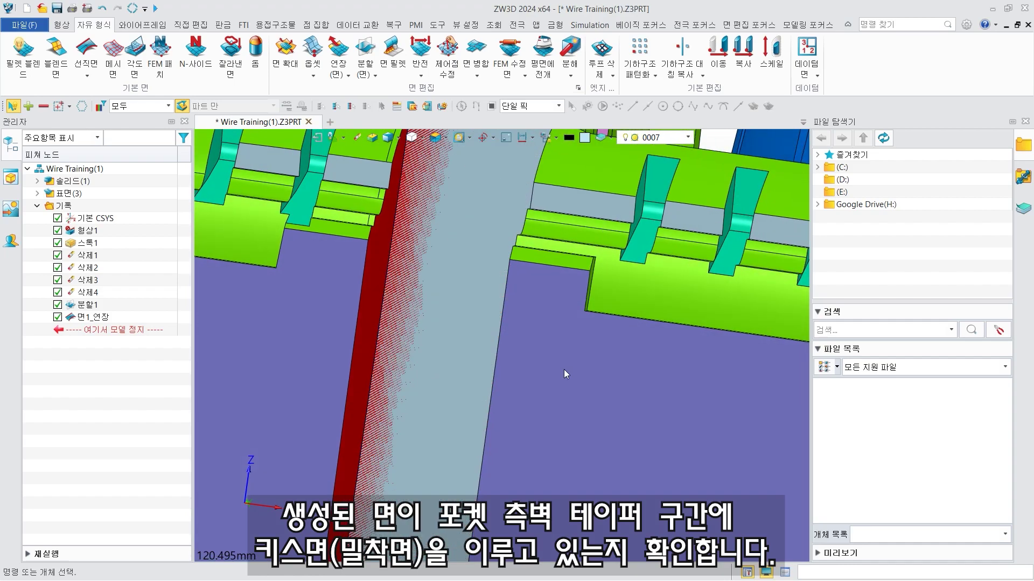
scroll(564, 370, down, 3)
right_drag(575, 329, 547, 315)
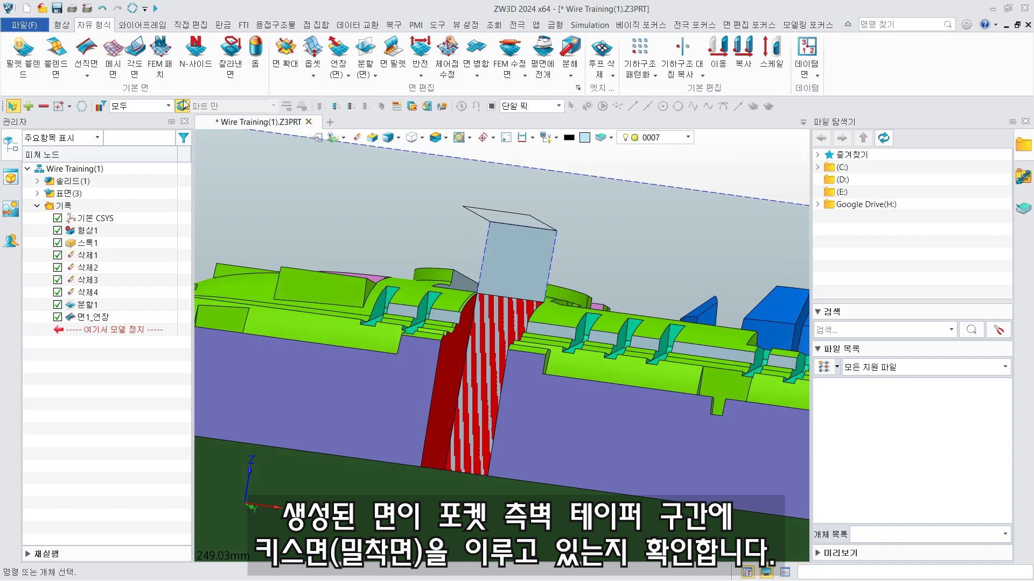
- Create a ruled face from the -X edge of the first pocket's split outline to the matching pocket edge on the block's underside
click(86, 54)
click(481, 218)
scroll(516, 246, down, 4)
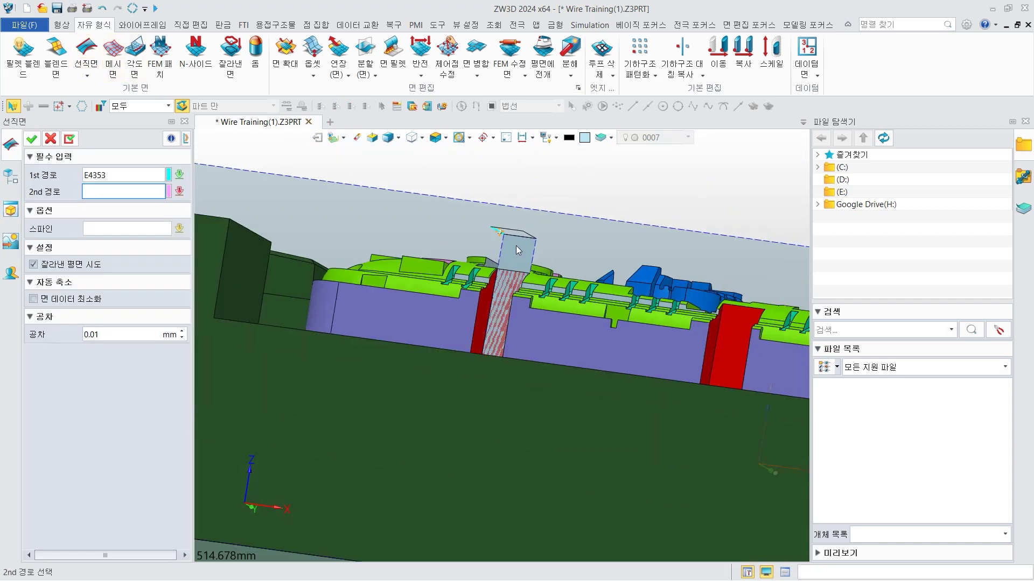
scroll(497, 405, up, 1)
scroll(500, 407, up, 5)
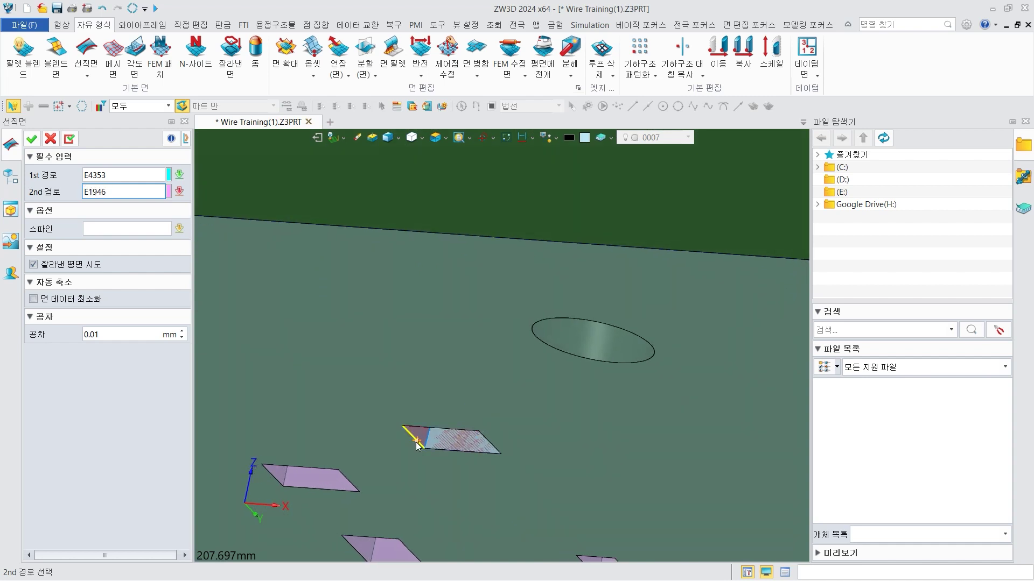
click(417, 445)
click(30, 139)
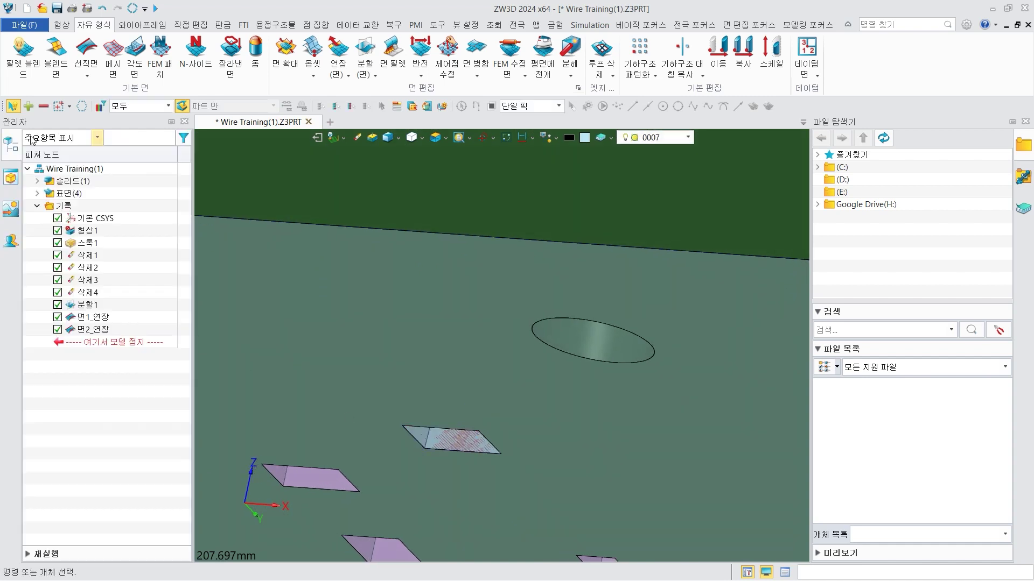
- Create a ruled face from the first pocket's +X edge on the block's underside to the matching edge of the split outline
click(87, 54)
middle_drag(542, 426, 605, 435)
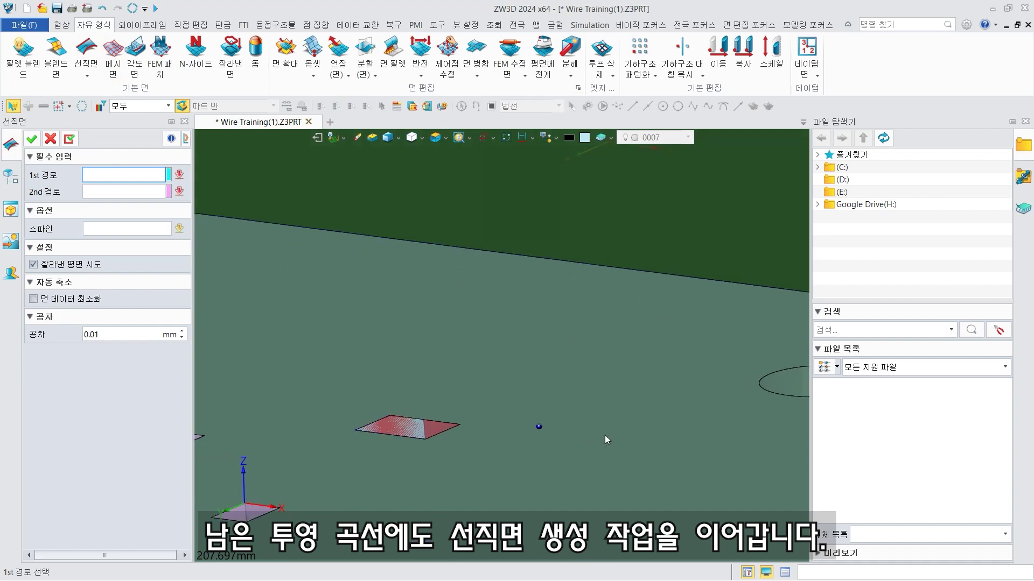
click(441, 435)
scroll(449, 423, down, 10)
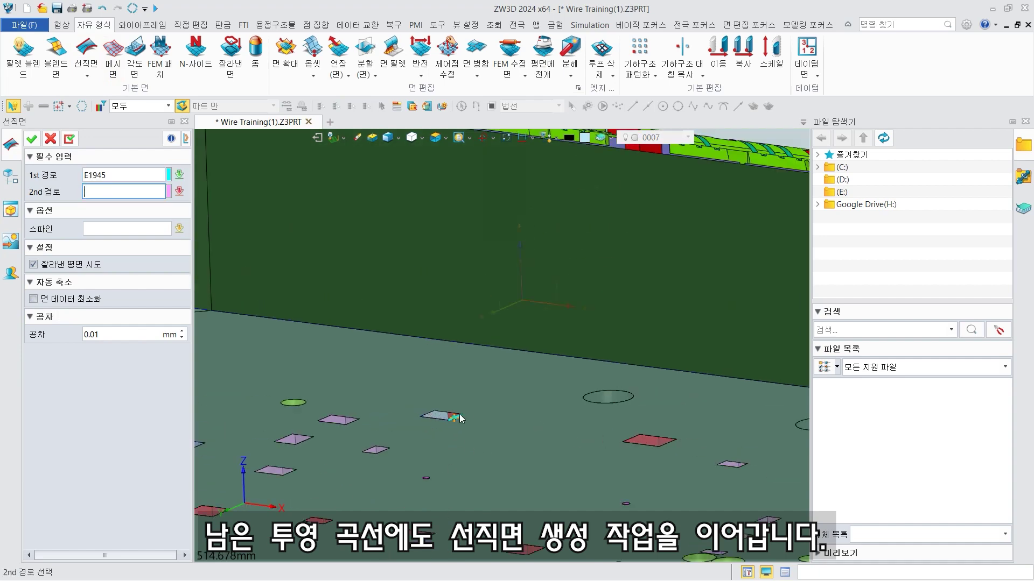
scroll(458, 261, up, 10)
right_drag(458, 260, 448, 237)
click(446, 228)
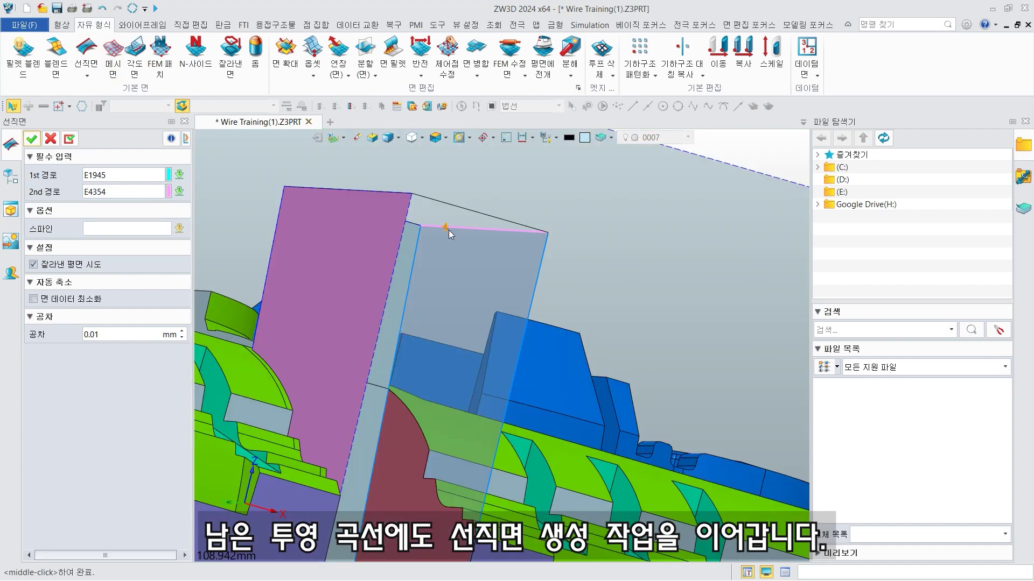
click(35, 140)
- Hide the stock's top face to view the remaining red tapered pockets, and show it again
scroll(457, 290, down, 6)
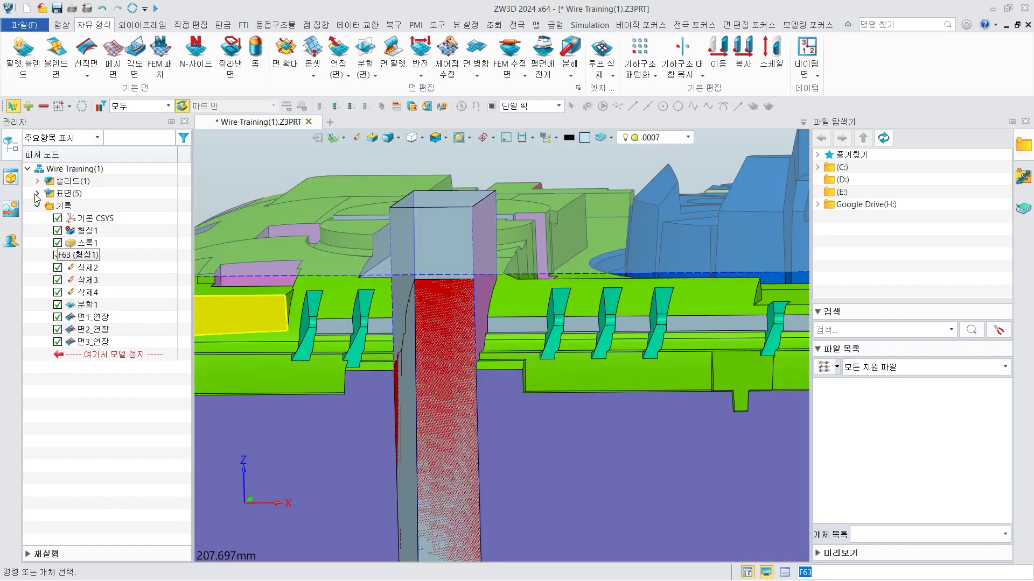
click(37, 193)
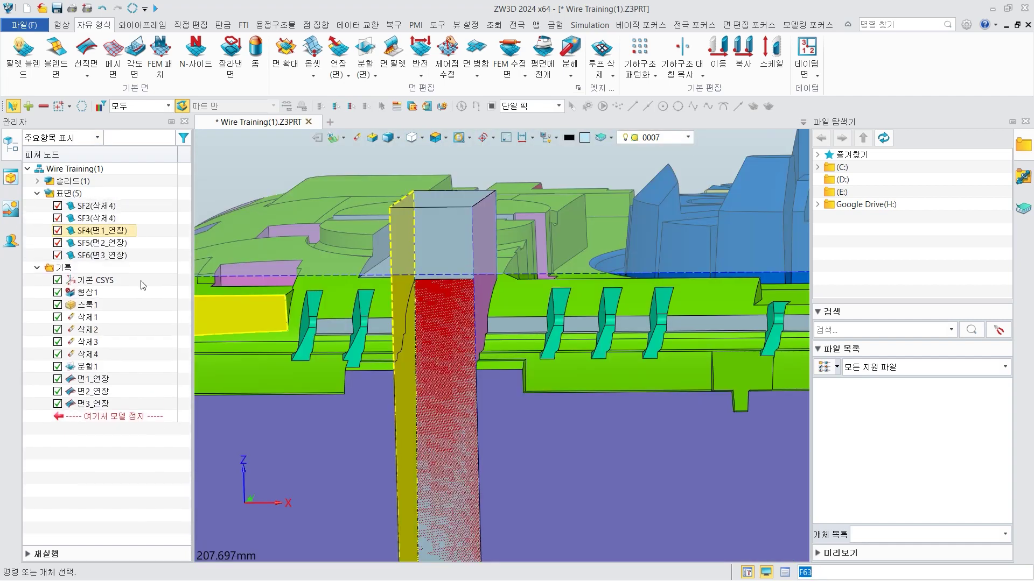
click(58, 218)
scroll(501, 345, down, 5)
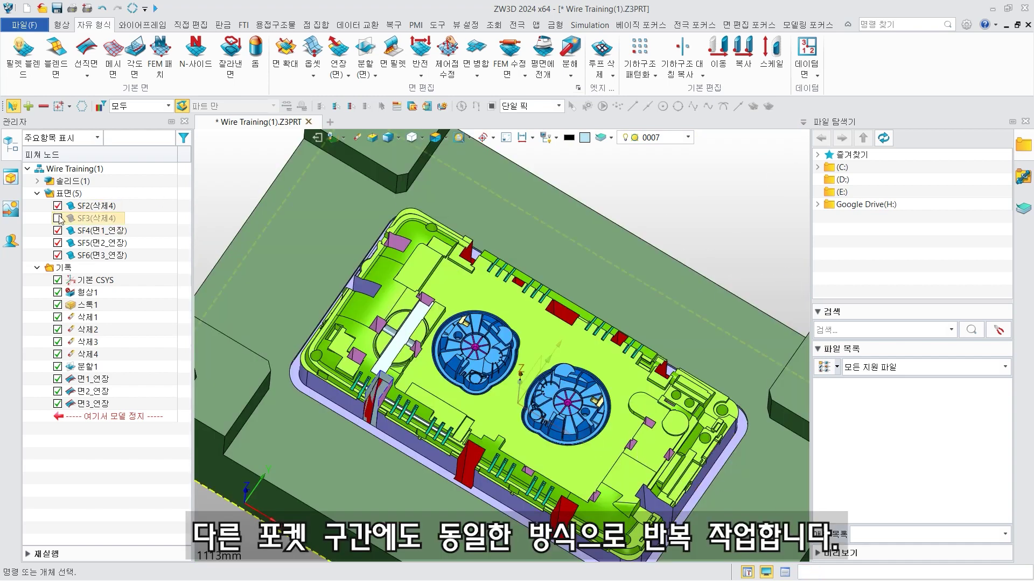
click(58, 218)
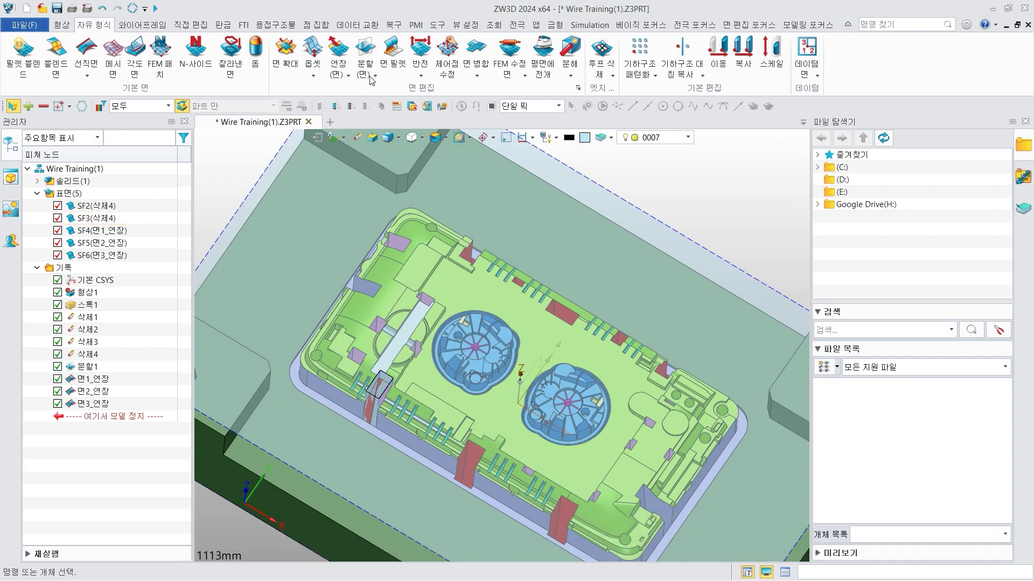
- Split the stock's top face with the red walls of all pockets, selecting them together through a red colour filter
click(371, 54)
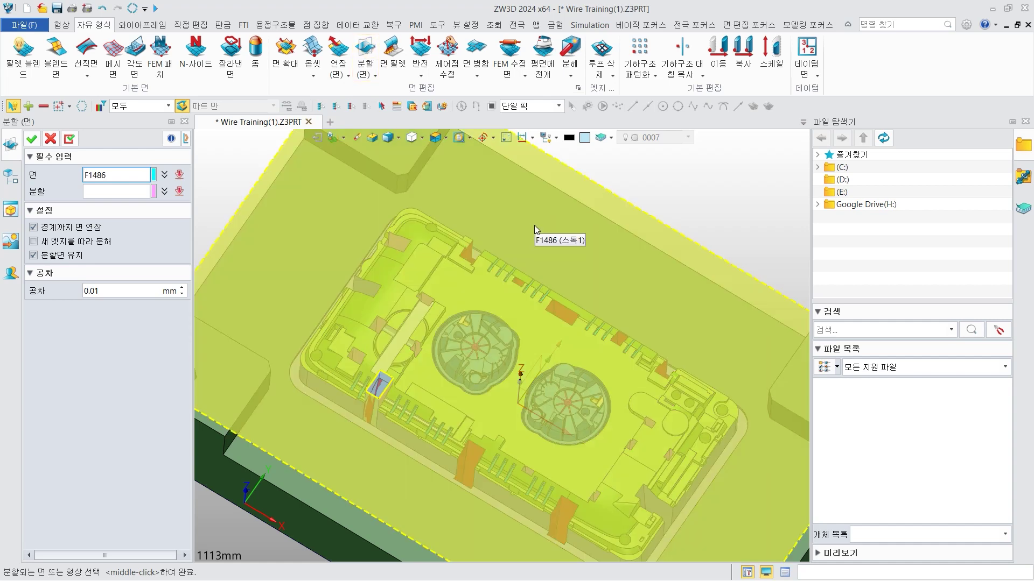
click(534, 225)
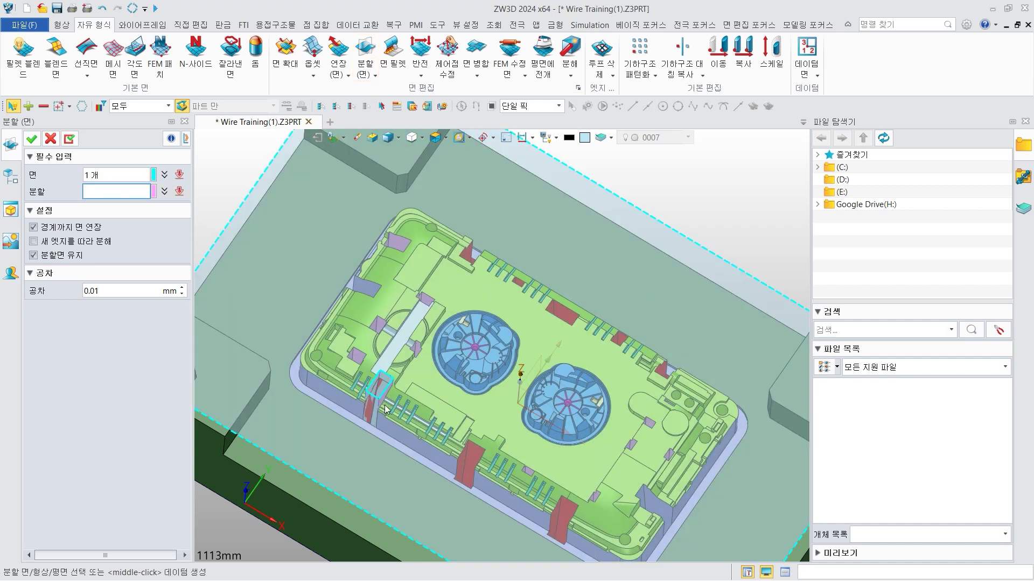
click(475, 466)
click(99, 107)
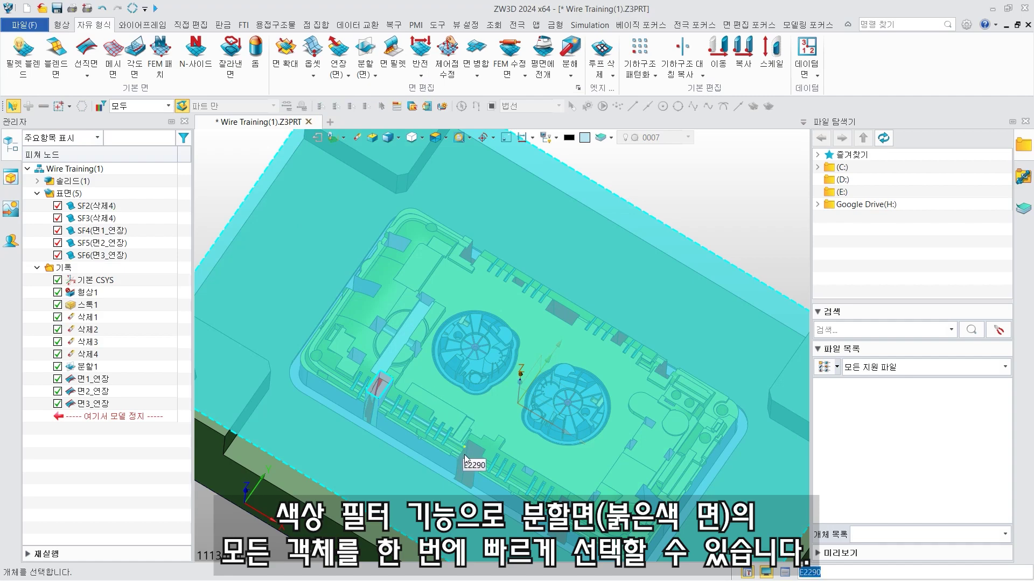
scroll(468, 459, up, 3)
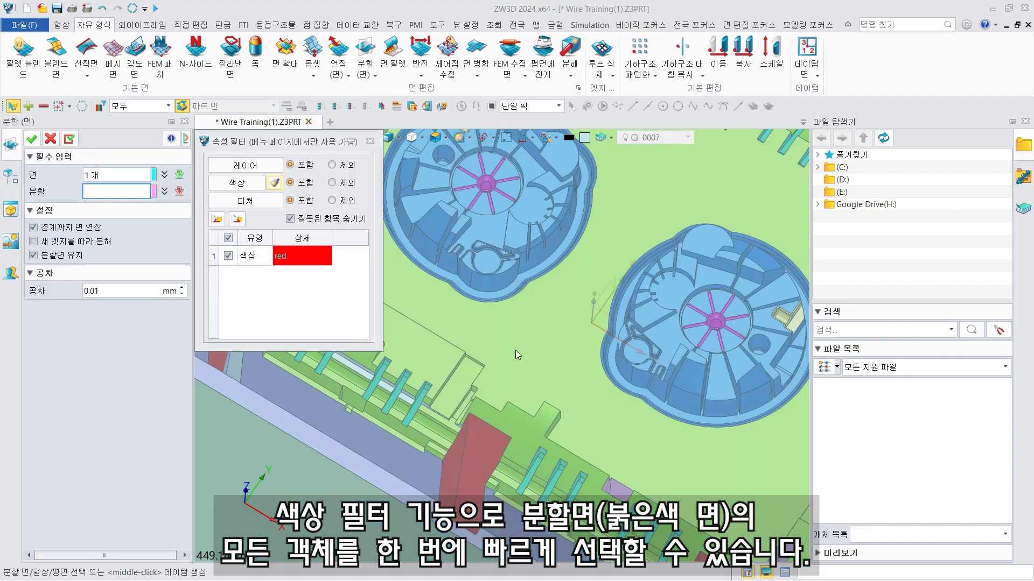
scroll(515, 349, down, 5)
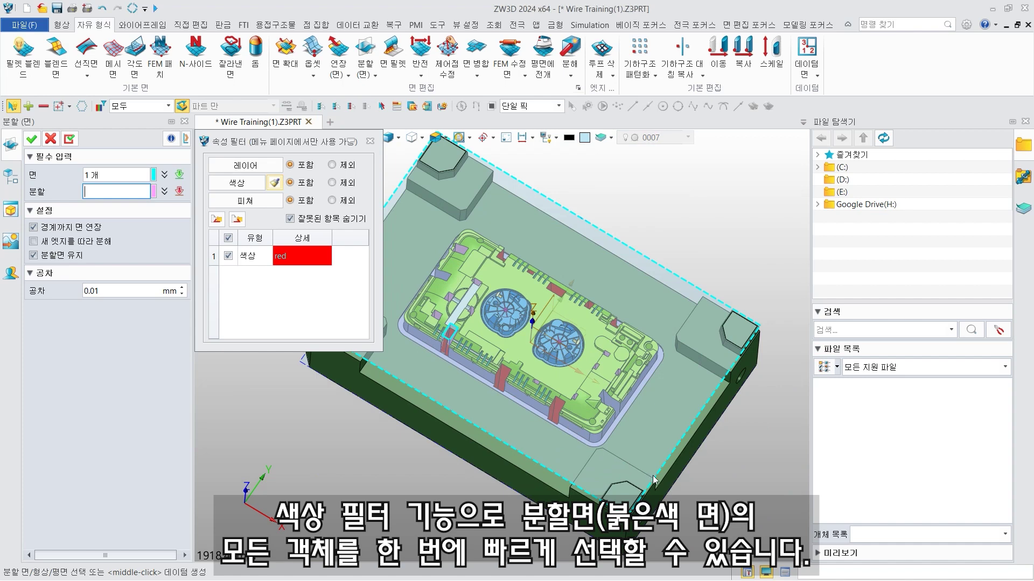
drag(653, 480, 386, 189)
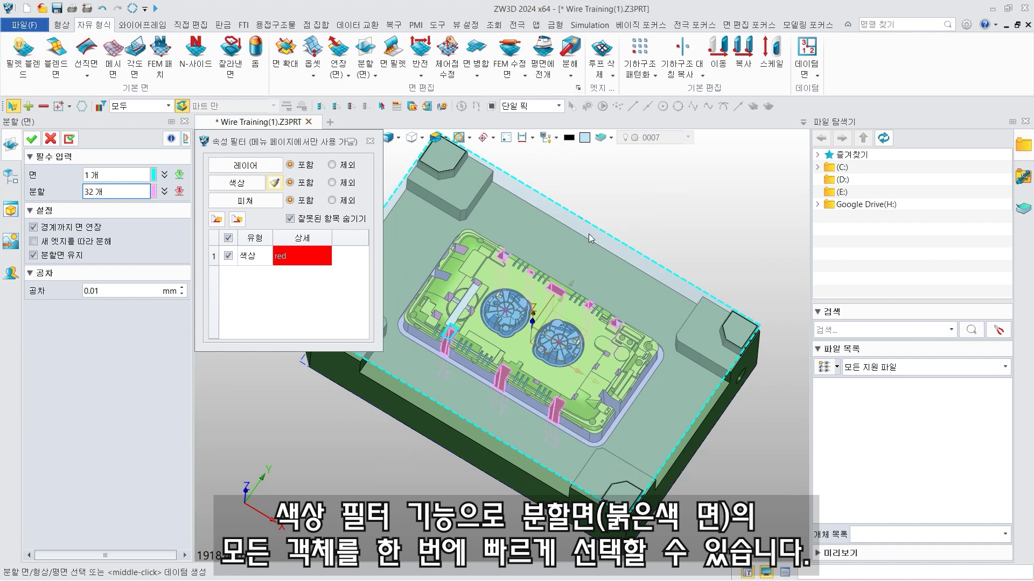
scroll(488, 295, up, 2)
scroll(488, 296, up, 2)
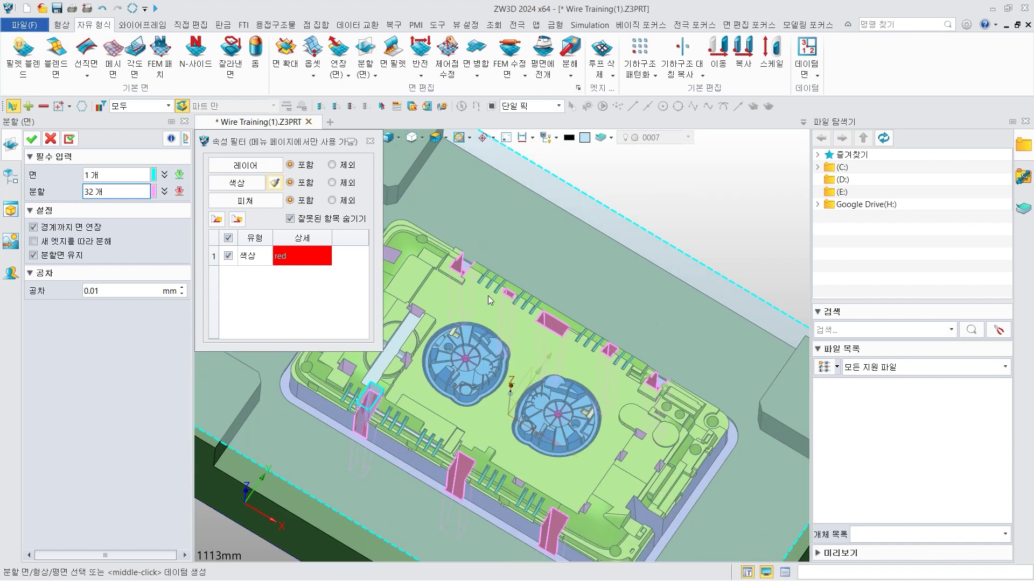
click(31, 140)
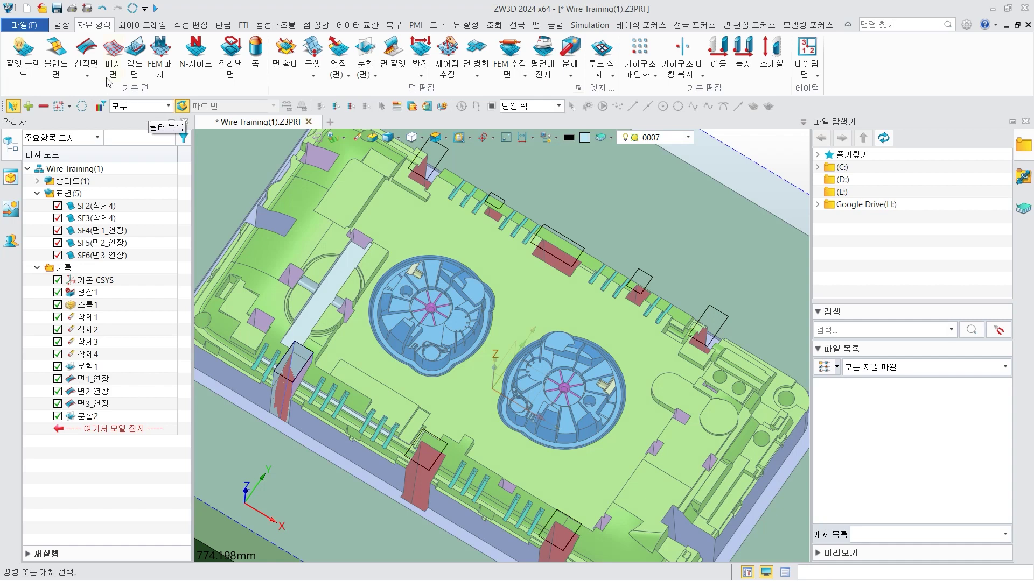
- Create a ruled face from the rear (+Y) edge of the middle front pocket's split outline to its matching underside edge
click(86, 48)
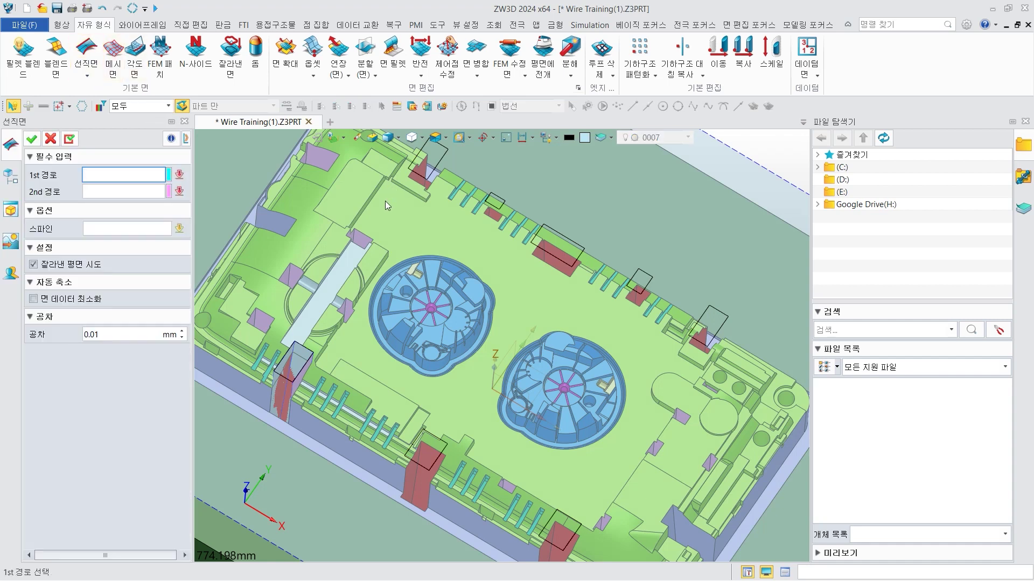
scroll(442, 283, down, 5)
right_drag(471, 333, 533, 296)
scroll(445, 382, up, 8)
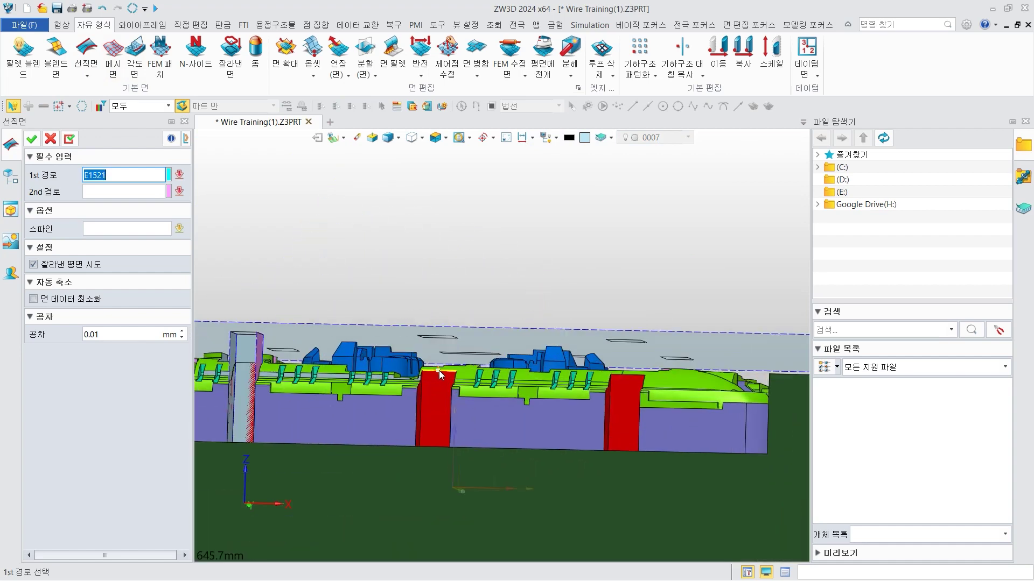
scroll(452, 334, up, 2)
click(454, 333)
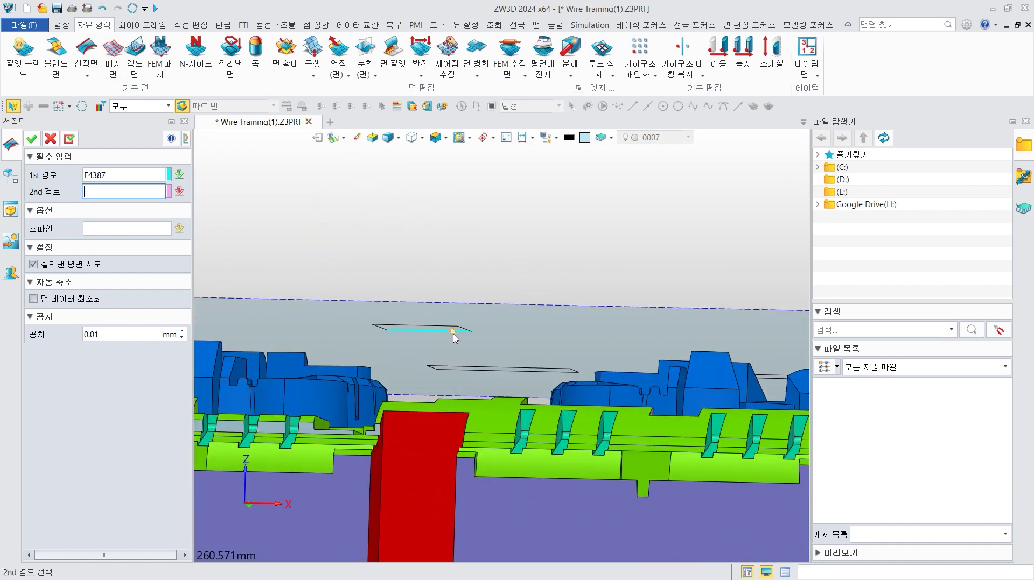
scroll(452, 334, down, 5)
scroll(447, 366, down, 3)
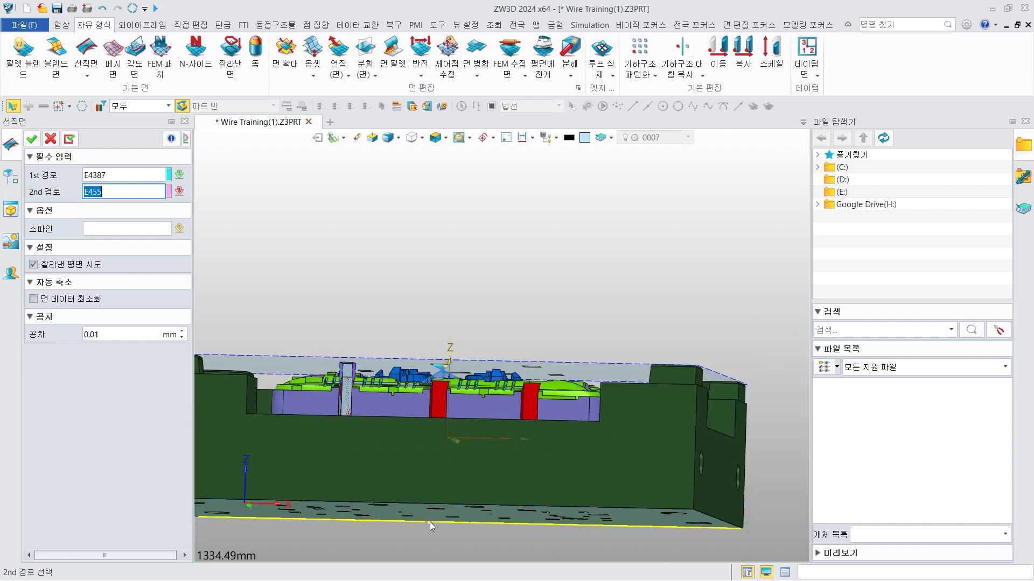
click(447, 369)
scroll(430, 512, up, 5)
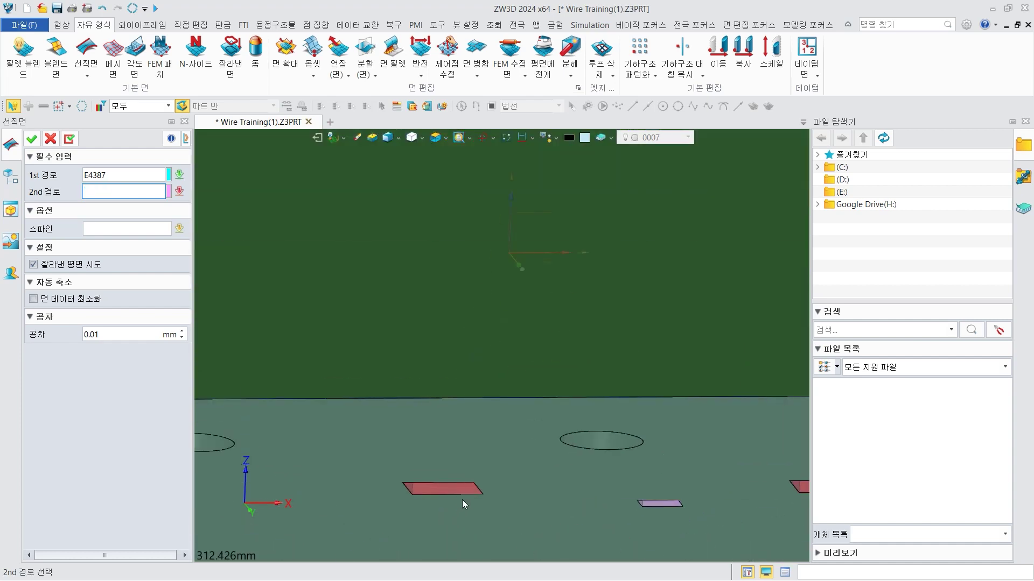
click(470, 496)
click(31, 139)
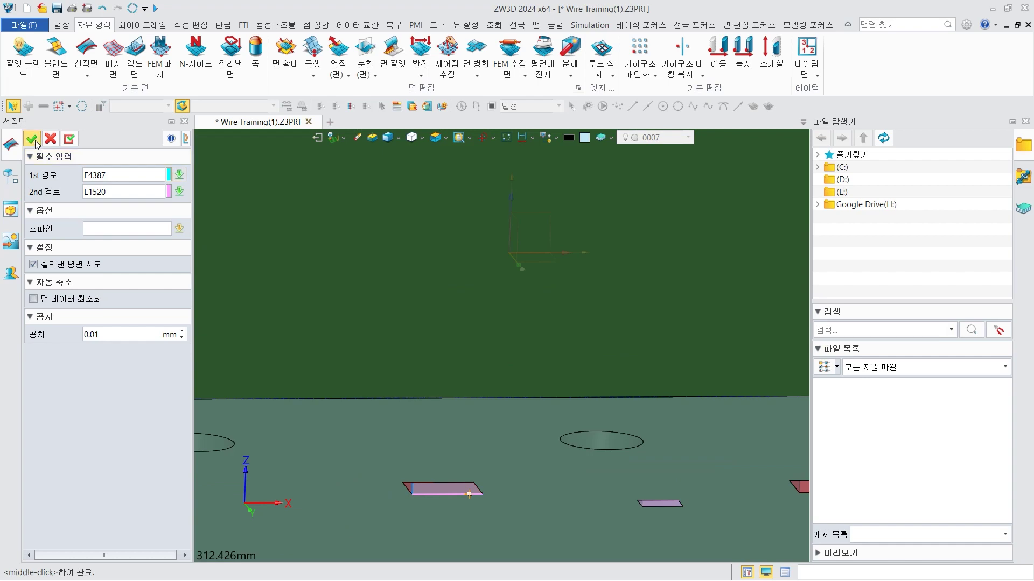
- Create a ruled face from the middle front pocket's -X underside edge to the matching edge of its split outline
middle_click(568, 425)
right_drag(538, 462, 494, 479)
click(498, 476)
scroll(486, 499, down, 4)
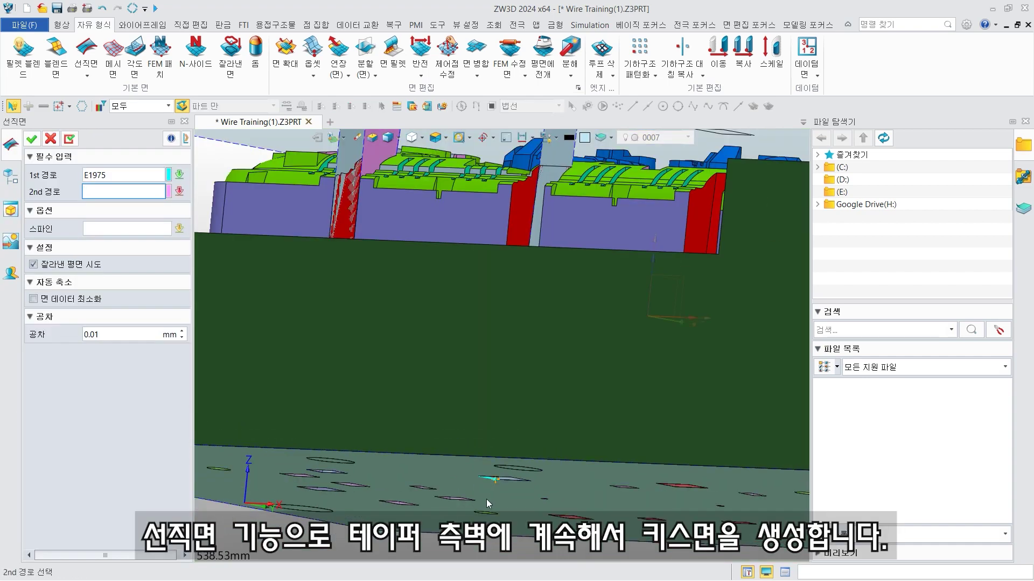
scroll(525, 241, up, 5)
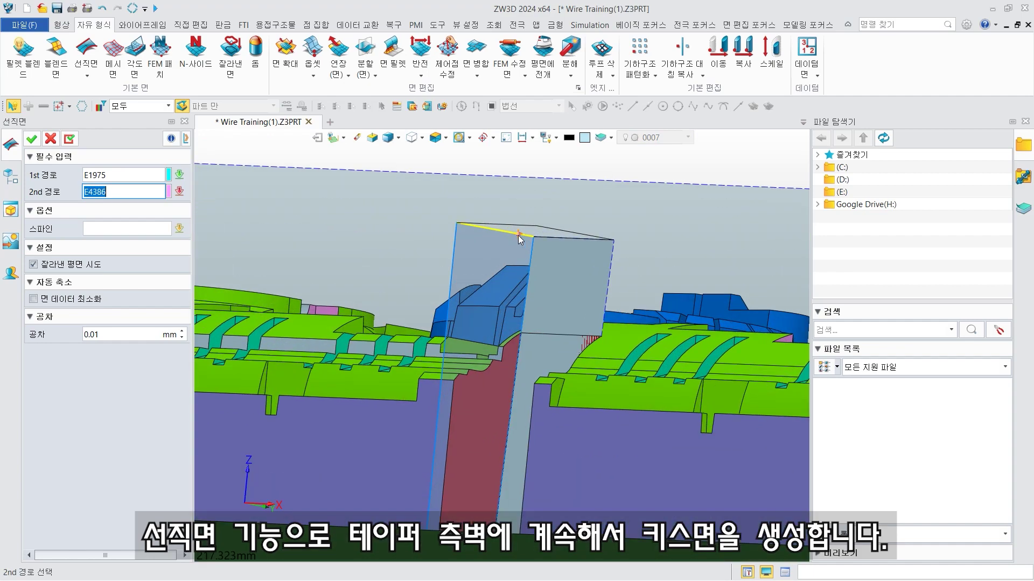
click(518, 234)
middle_click(461, 270)
- Create a ruled face from the +X edge of the middle front pocket's split outline to its matching underside edge
middle_click(461, 270)
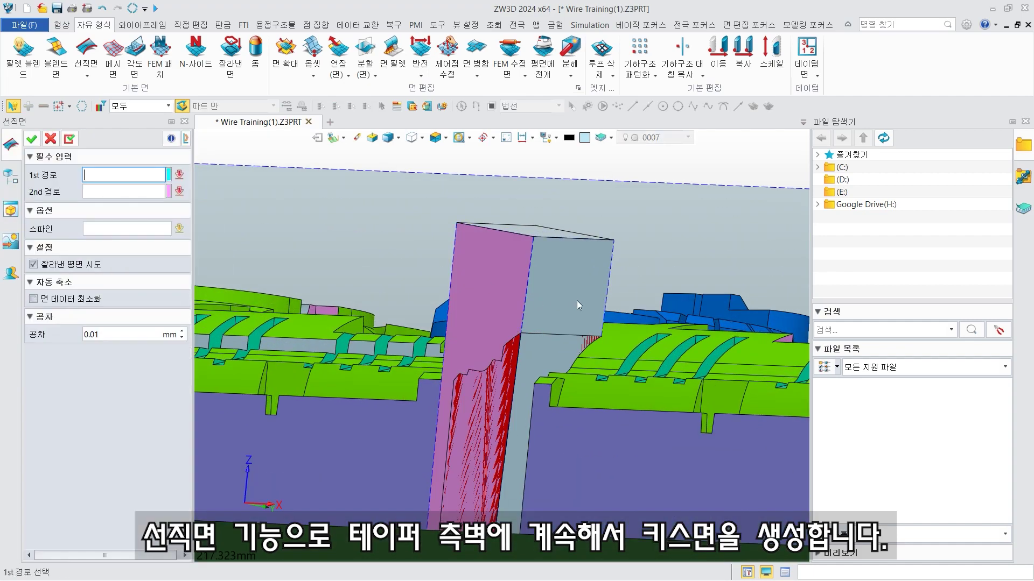
right_drag(577, 300, 650, 292)
click(627, 238)
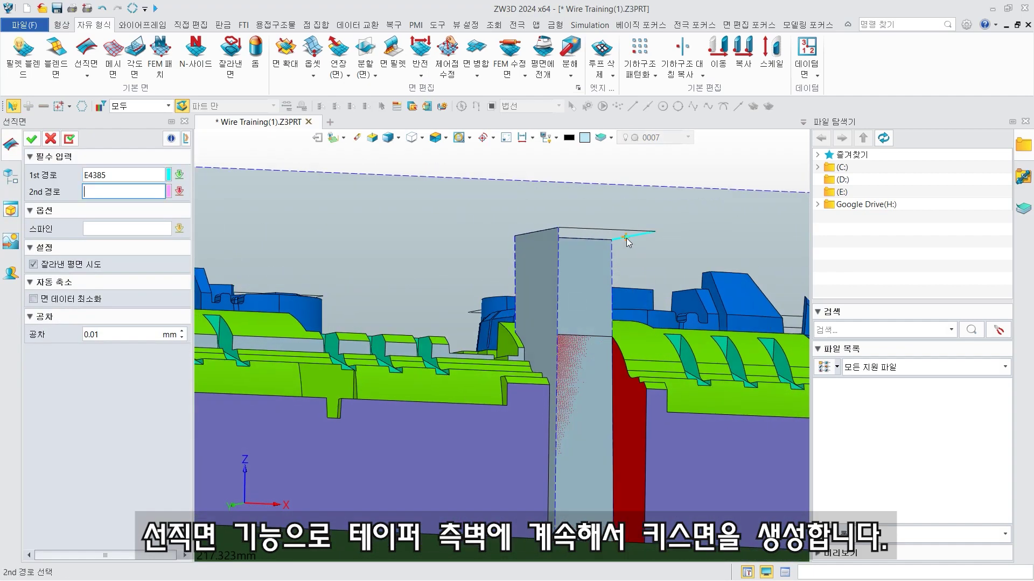
scroll(619, 301, down, 6)
scroll(603, 399, up, 5)
scroll(598, 418, up, 6)
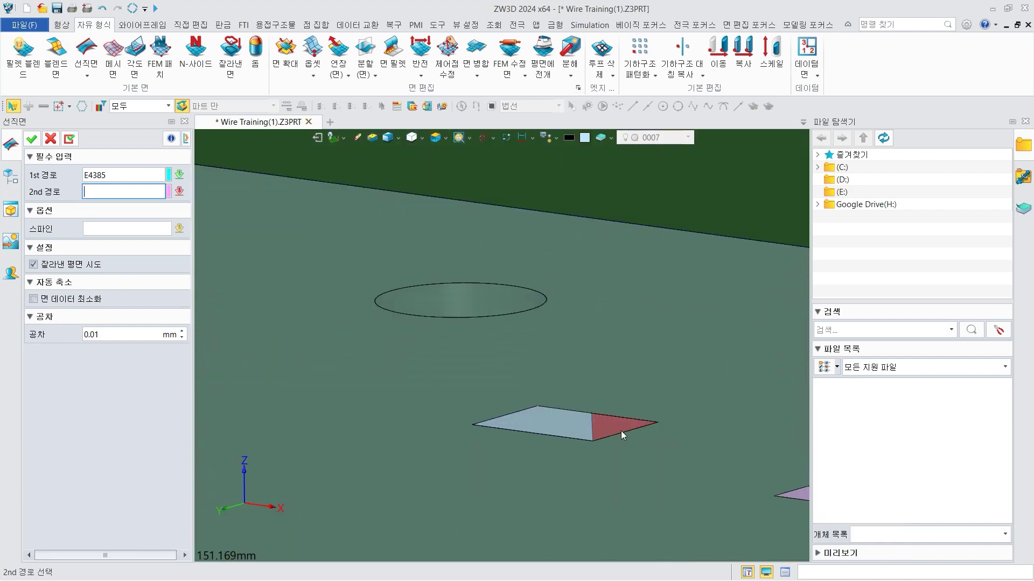
click(609, 438)
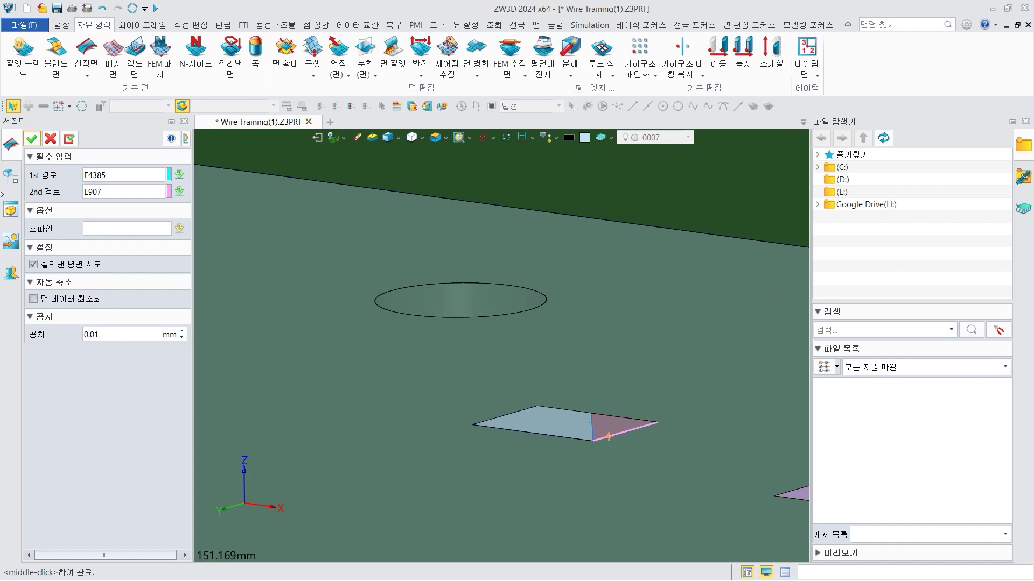
click(31, 139)
- Create a ruled face from the middle rear pocket's +Y underside edge to the matching edge of its split outline
right_drag(584, 425, 683, 416)
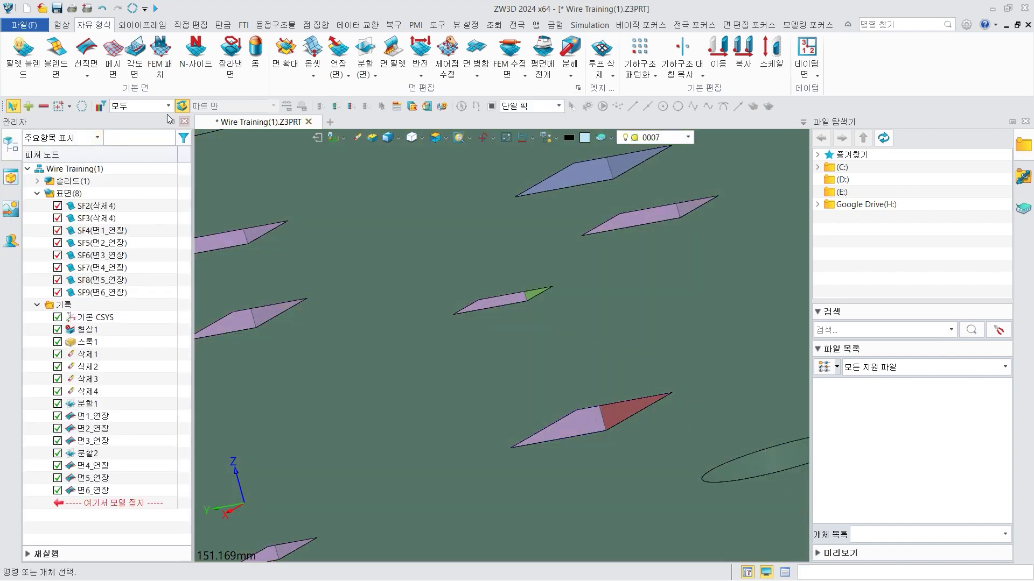
middle_click(402, 396)
click(403, 396)
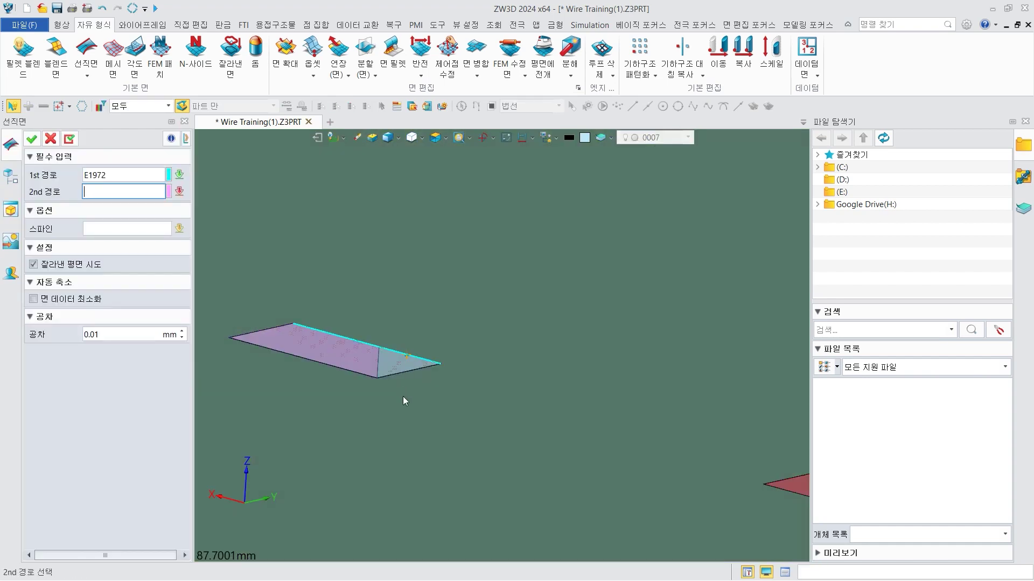
right_drag(408, 427, 395, 224)
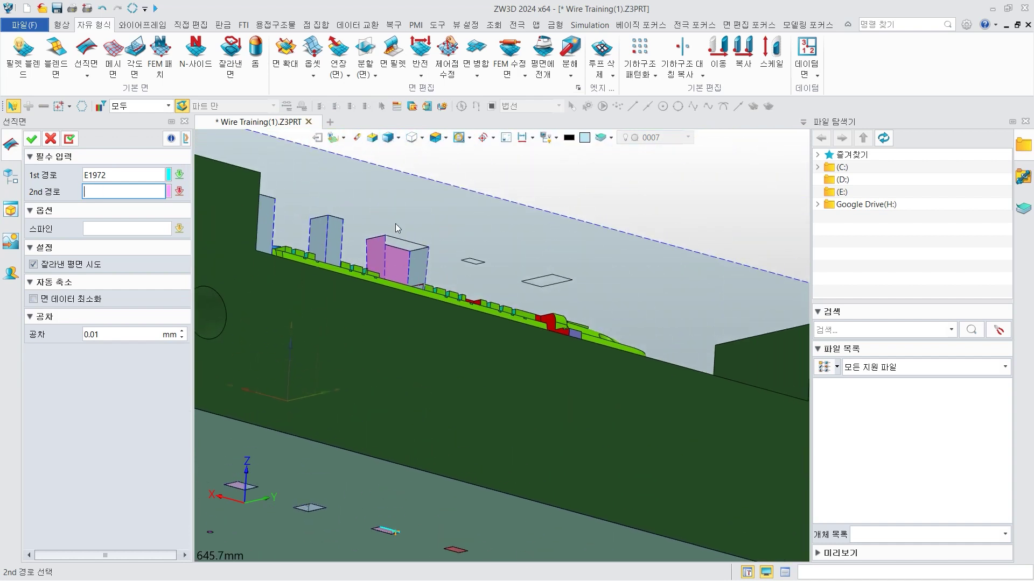
scroll(415, 243, up, 5)
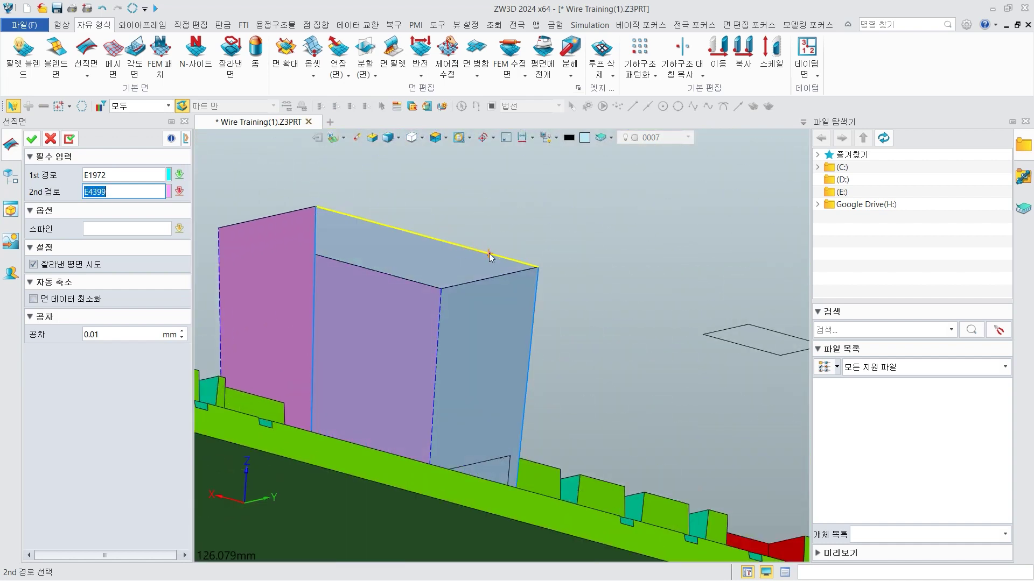
click(489, 256)
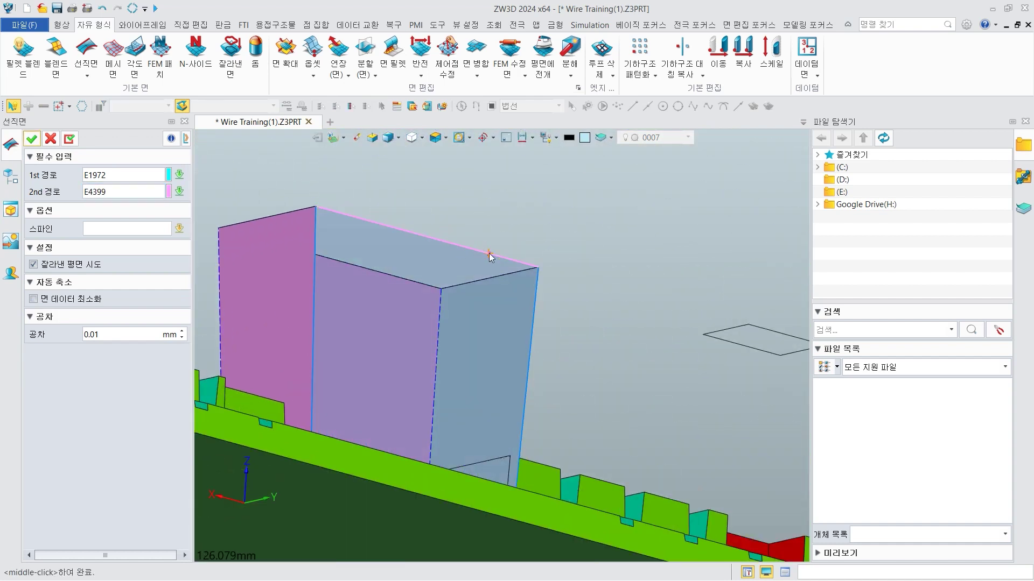
click(49, 141)
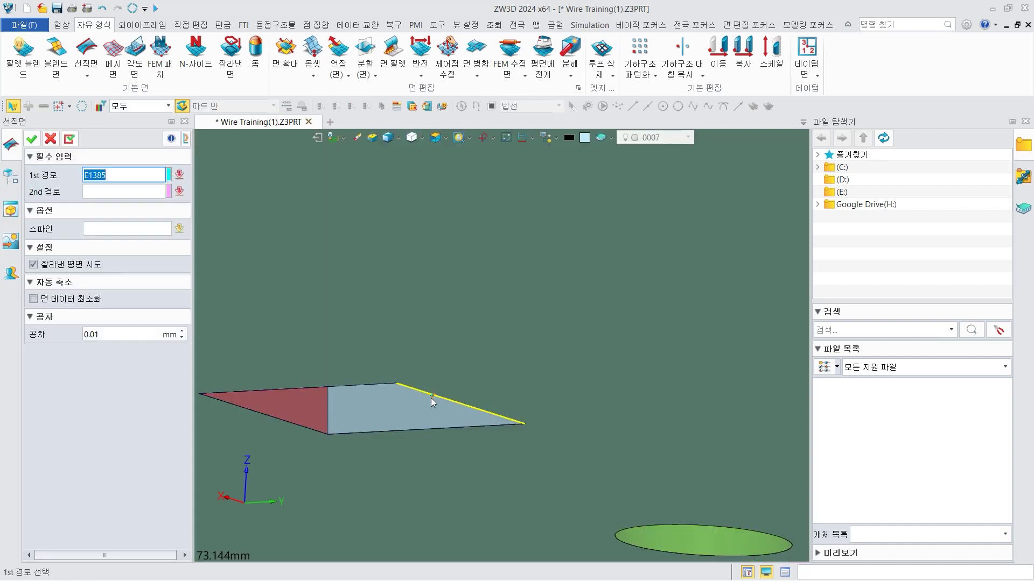
- Create a ruled face from the +Y underside edge of the rear row's -X end pocket to its matching split-outline edge
click(431, 398)
scroll(421, 418, down, 8)
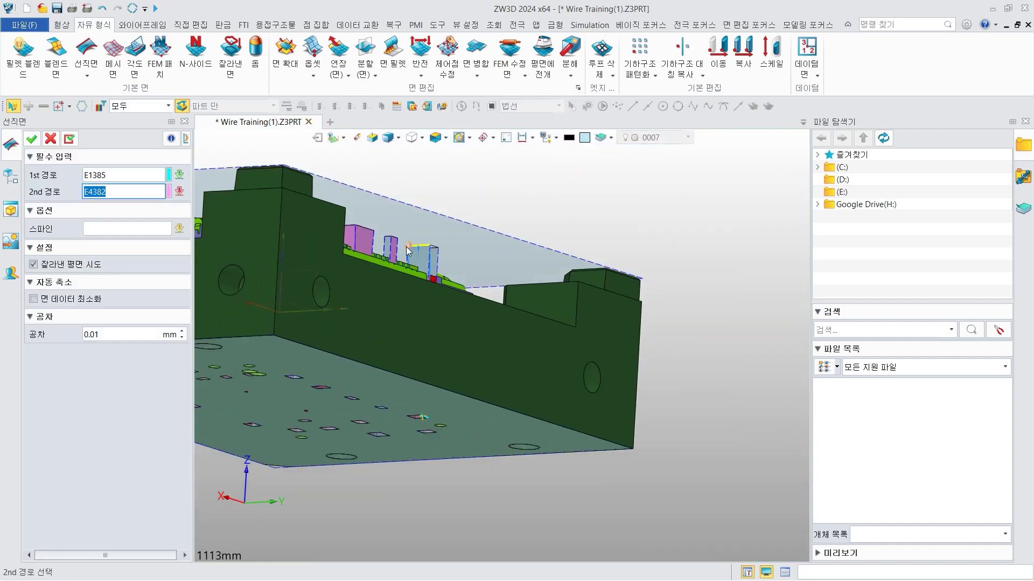
scroll(406, 246, up, 6)
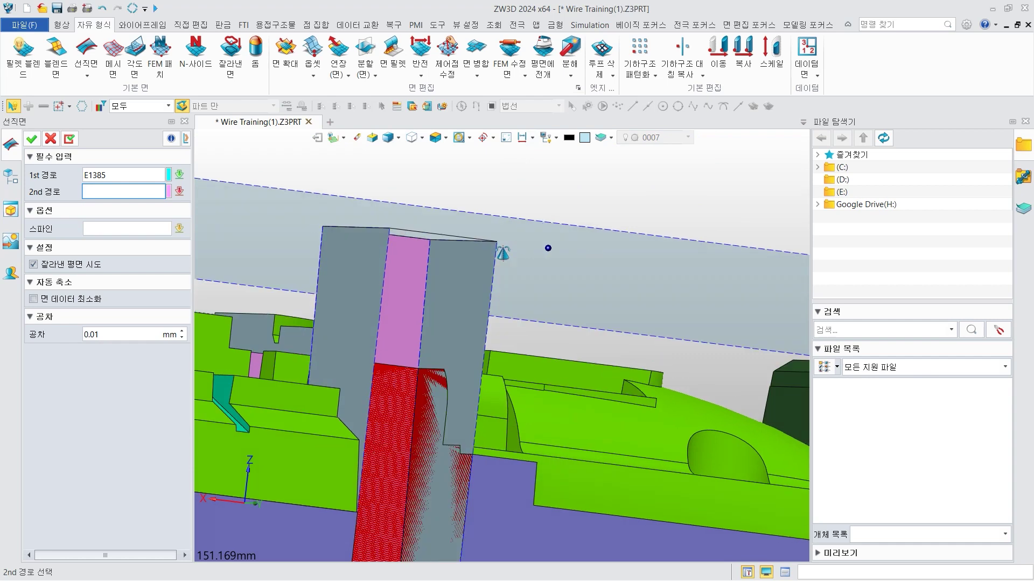
scroll(502, 253, down, 2)
click(444, 238)
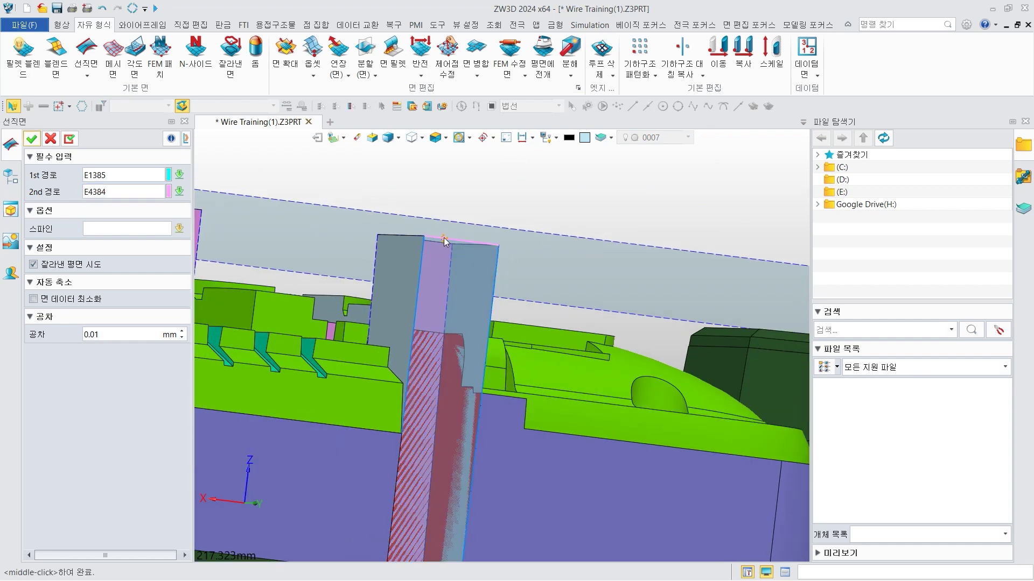
middle_click(498, 264)
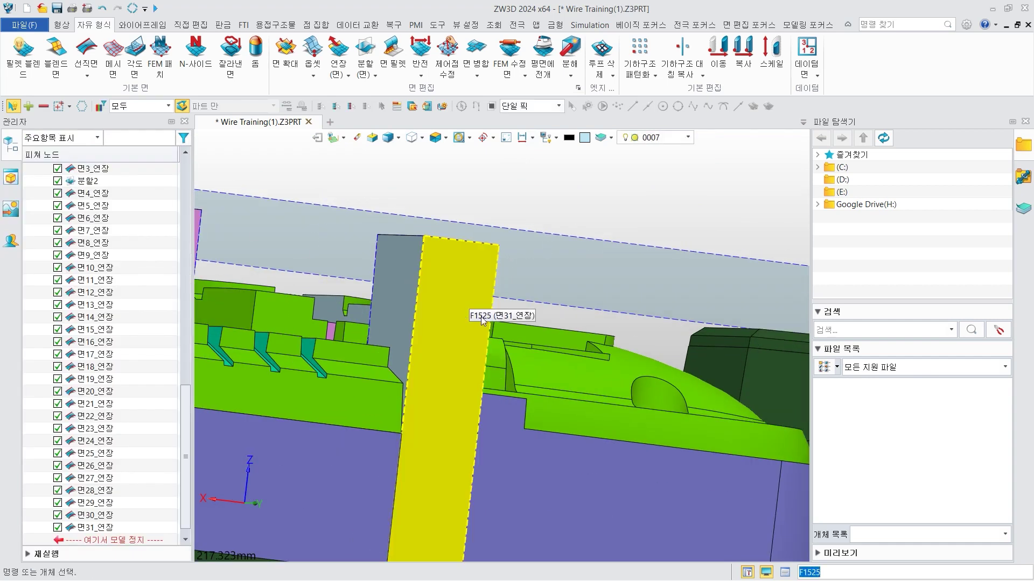
- Hide the stock's top and bottom surfaces, SF3 and SF2
scroll(614, 264, down, 3)
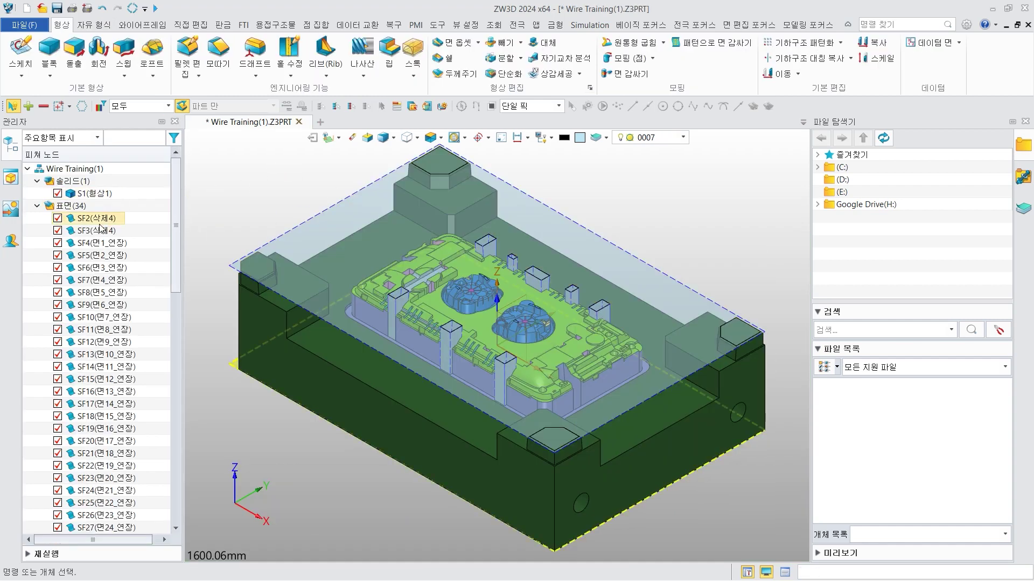
click(57, 231)
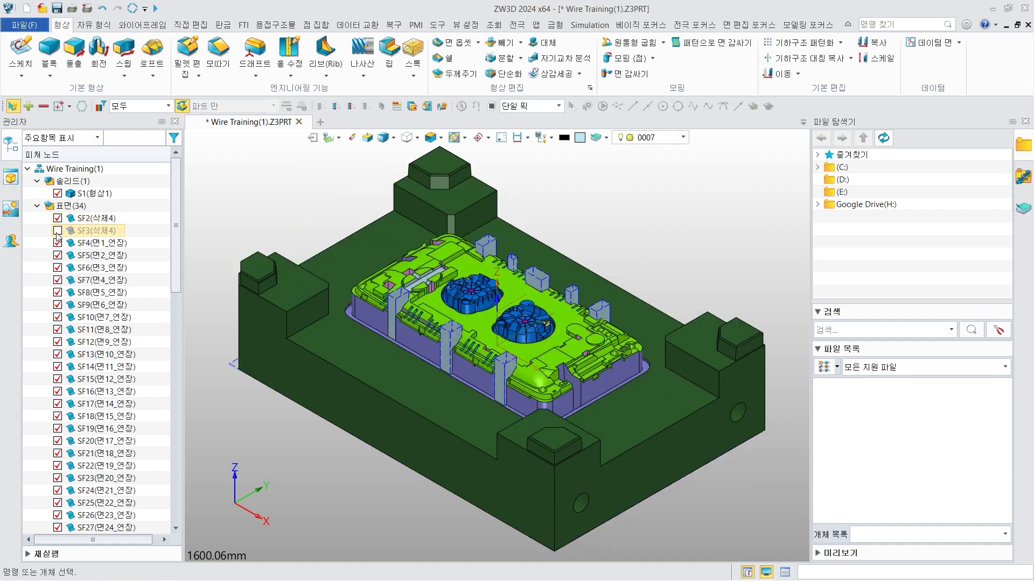
click(58, 218)
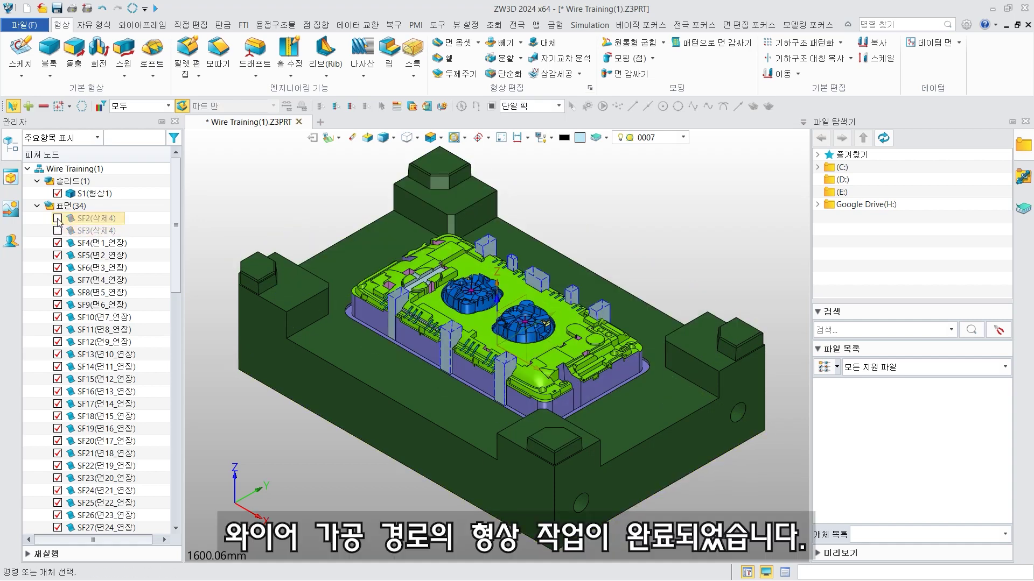
- Examine the ruled faces of all front and rear pockets around the core from several angles
scroll(589, 252, up, 1)
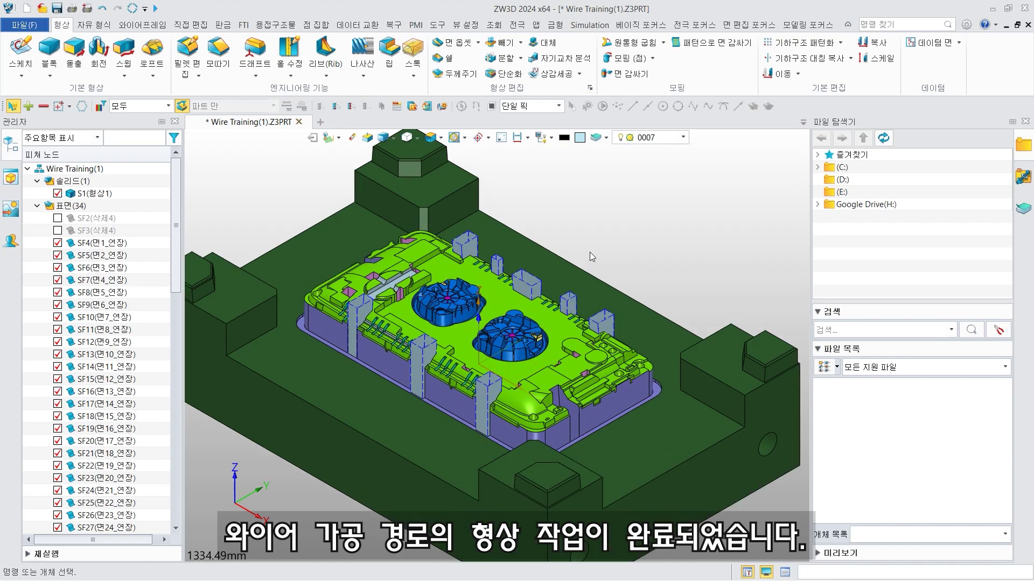
scroll(589, 252, up, 4)
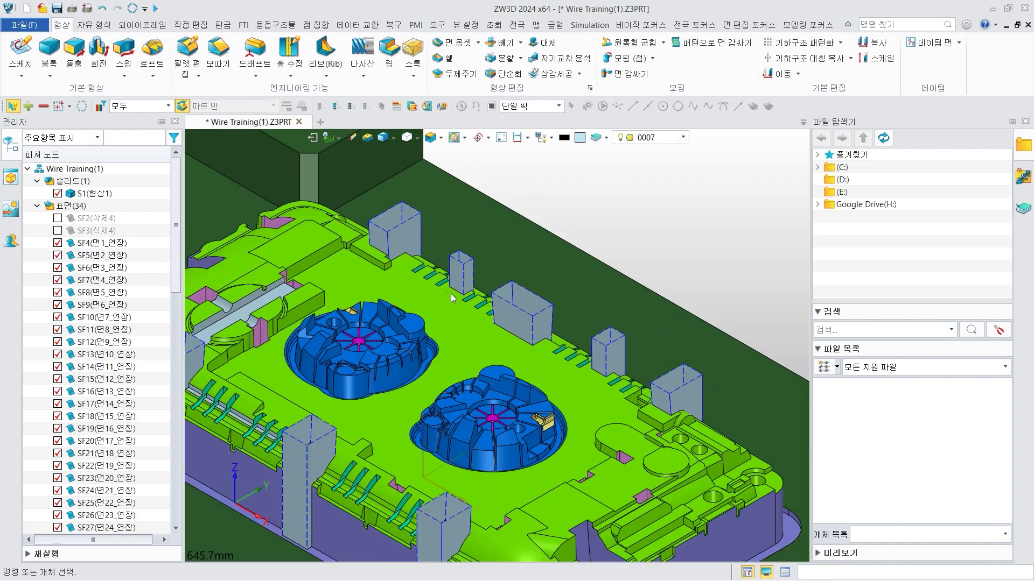
middle_drag(444, 309, 511, 263)
mouse_move(542, 323)
middle_down()
mouse_move(546, 307)
mouse_move(549, 329)
mouse_move(560, 319)
middle_up()
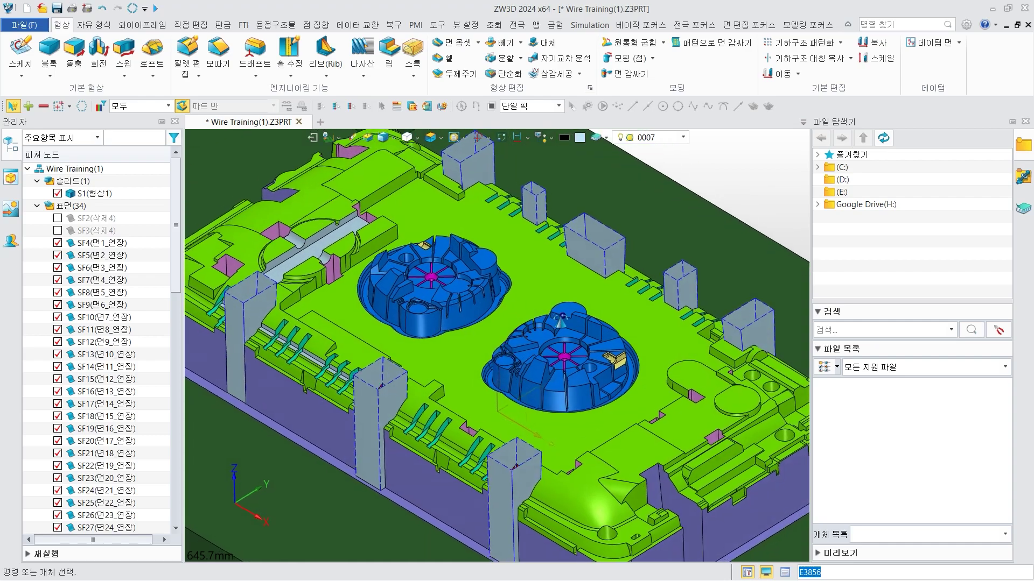
right_drag(560, 319, 557, 369)
scroll(505, 385, down, 2)
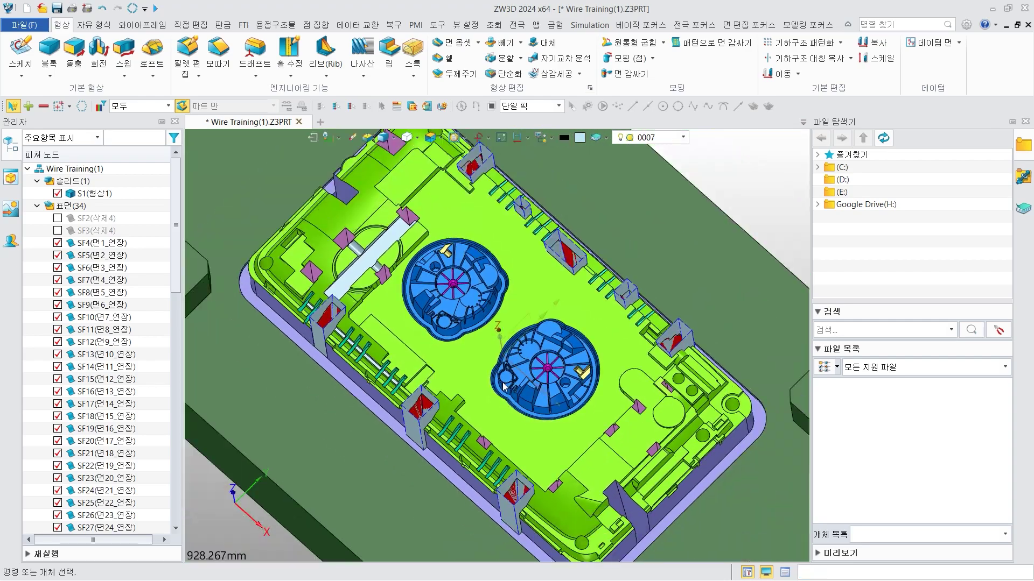
mouse_move(668, 249)
right_down()
mouse_move(666, 272)
mouse_move(665, 233)
right_up()
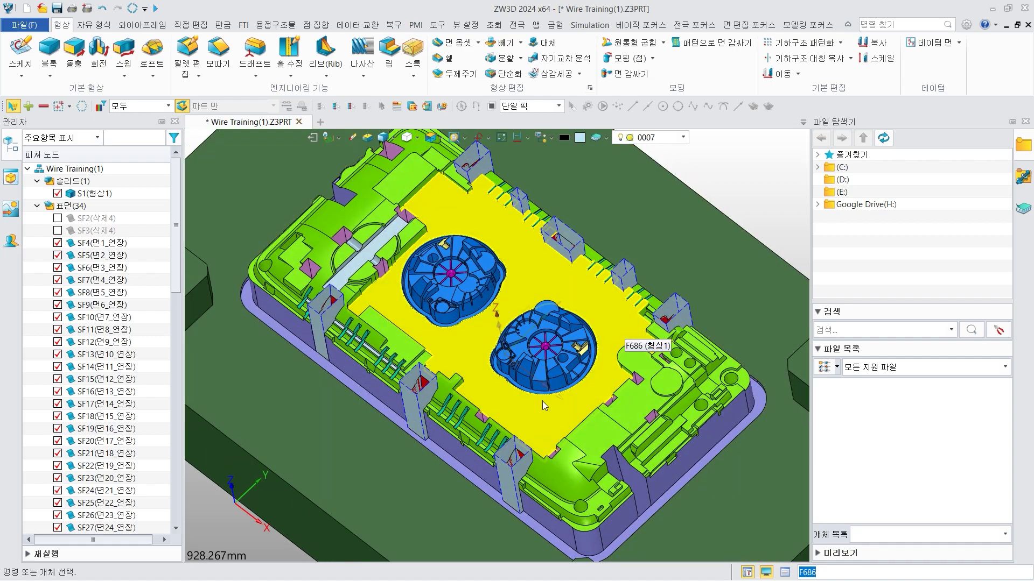
scroll(554, 441, up, 3)
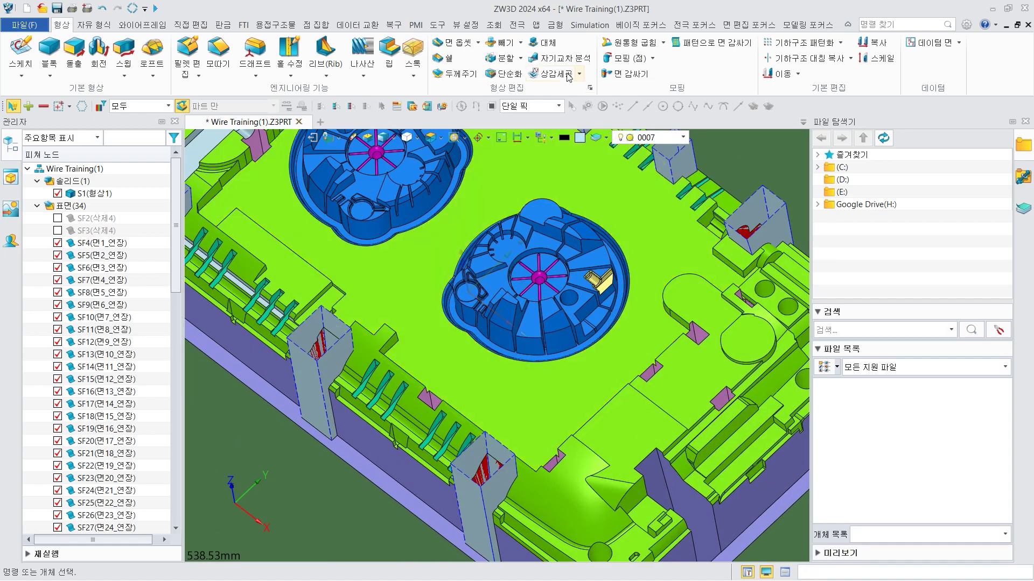
- Run Repair on the core solid and all visible ruled pocket faces together to sew their open edges
click(392, 25)
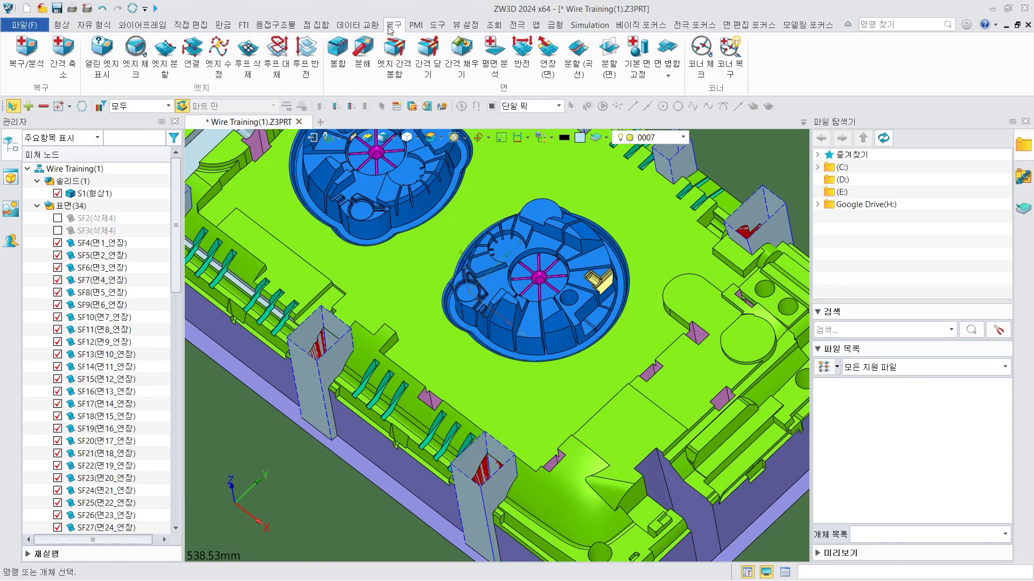
click(26, 54)
scroll(391, 408, down, 2)
scroll(391, 408, down, 5)
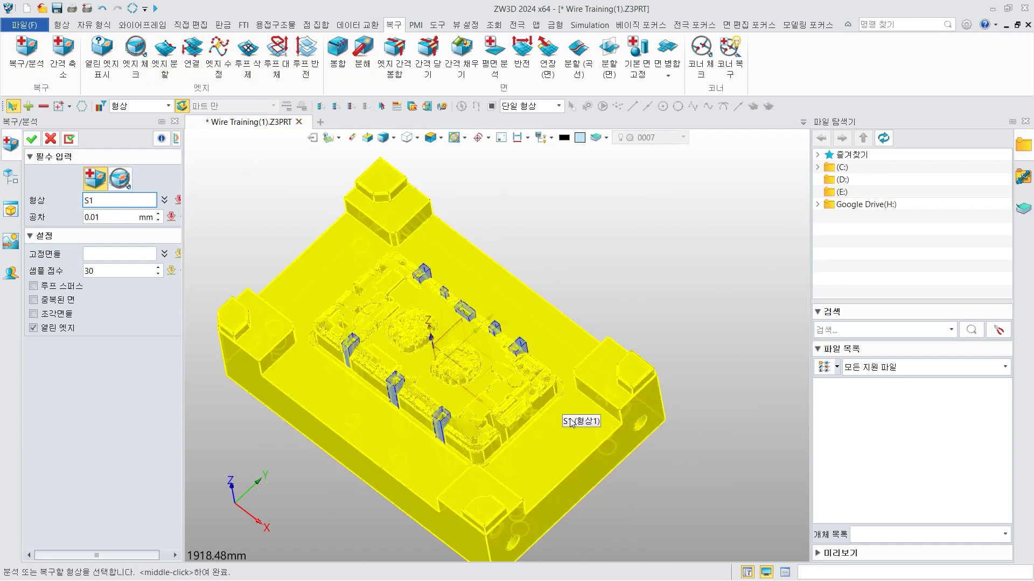
drag(688, 554, 211, 143)
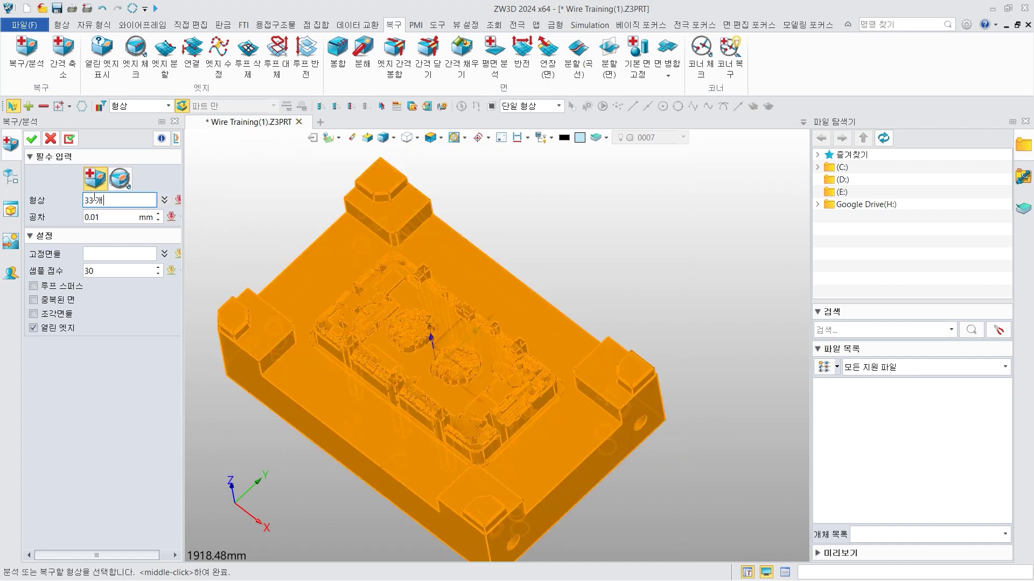
click(31, 141)
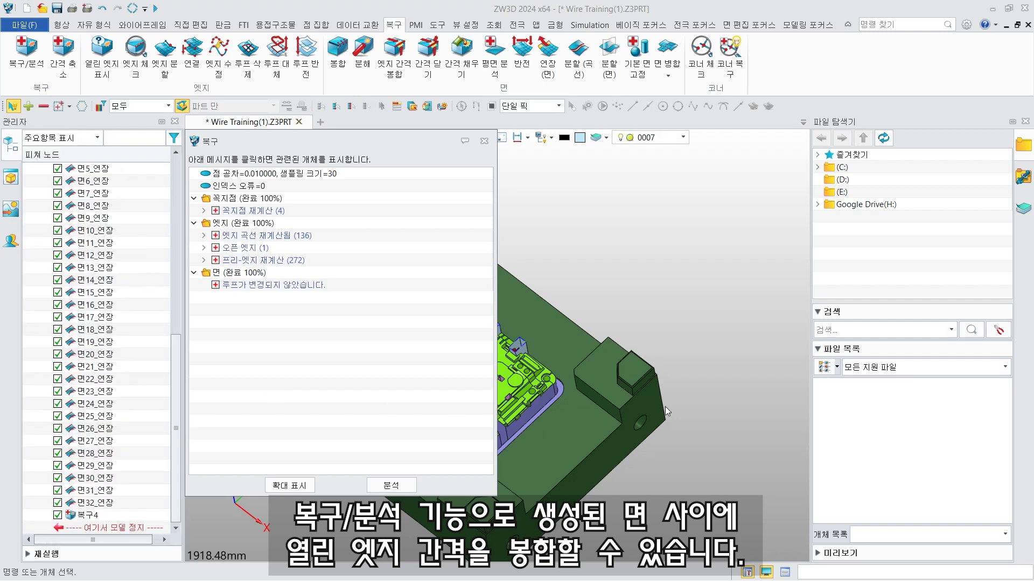
- Analyze the repaired shapes again and run the repair a second time
scroll(598, 415, up, 3)
scroll(590, 415, up, 2)
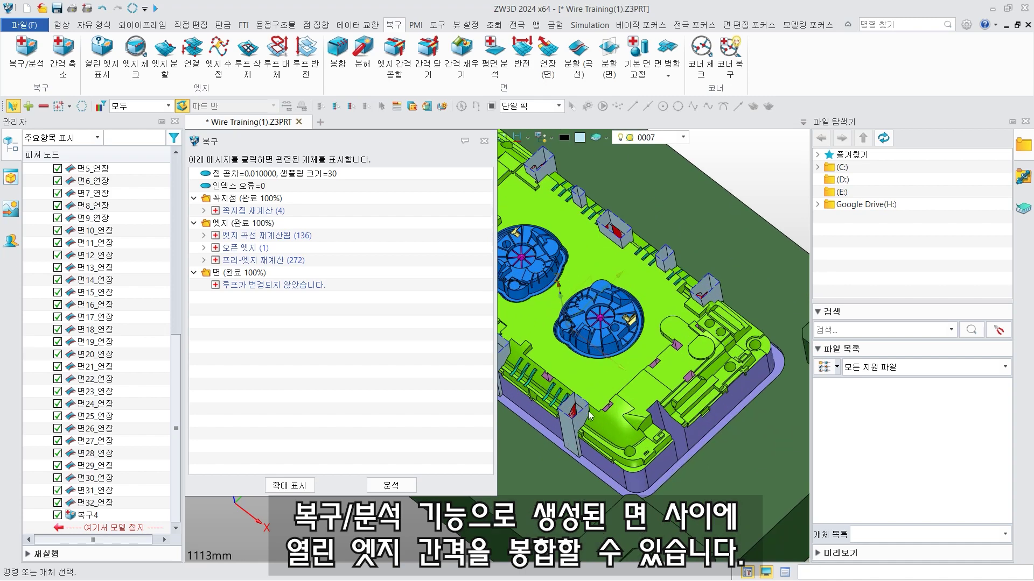
scroll(589, 415, up, 2)
click(390, 486)
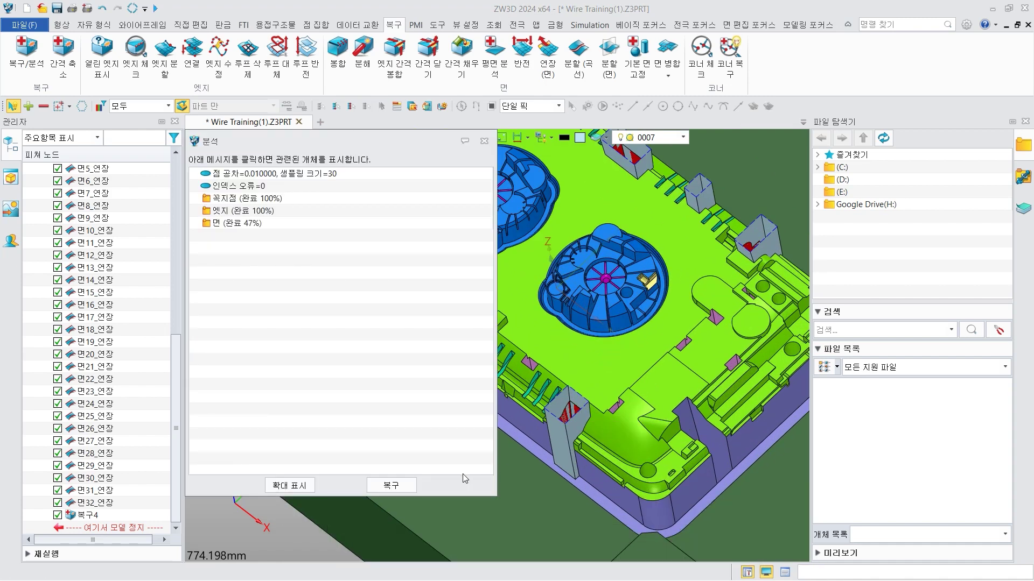
click(391, 485)
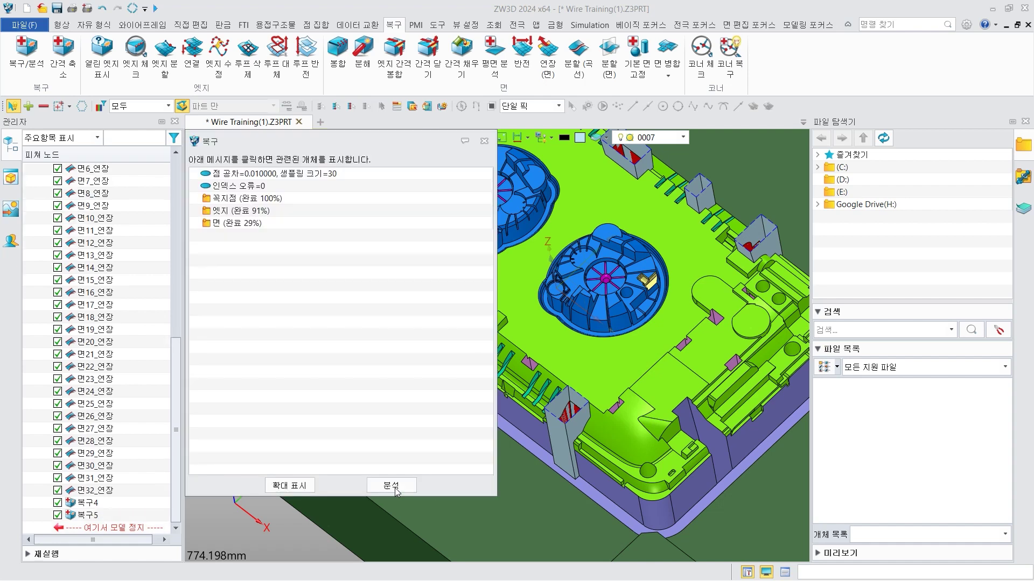
click(484, 141)
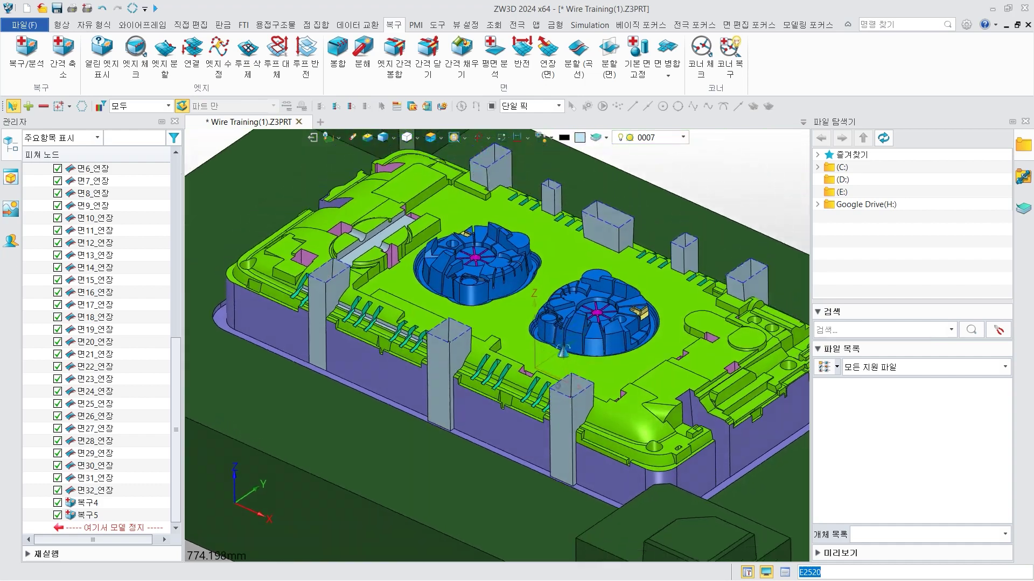
- Hide the core solid S1 to isolate the sewn pocket surfaces for wire machining
scroll(591, 416, up, 5)
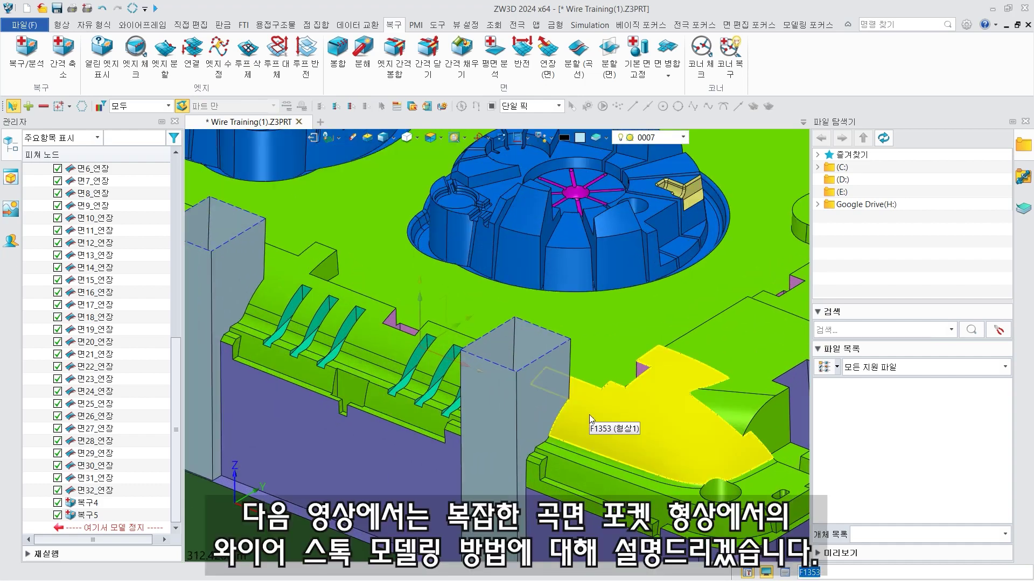
scroll(565, 432, down, 5)
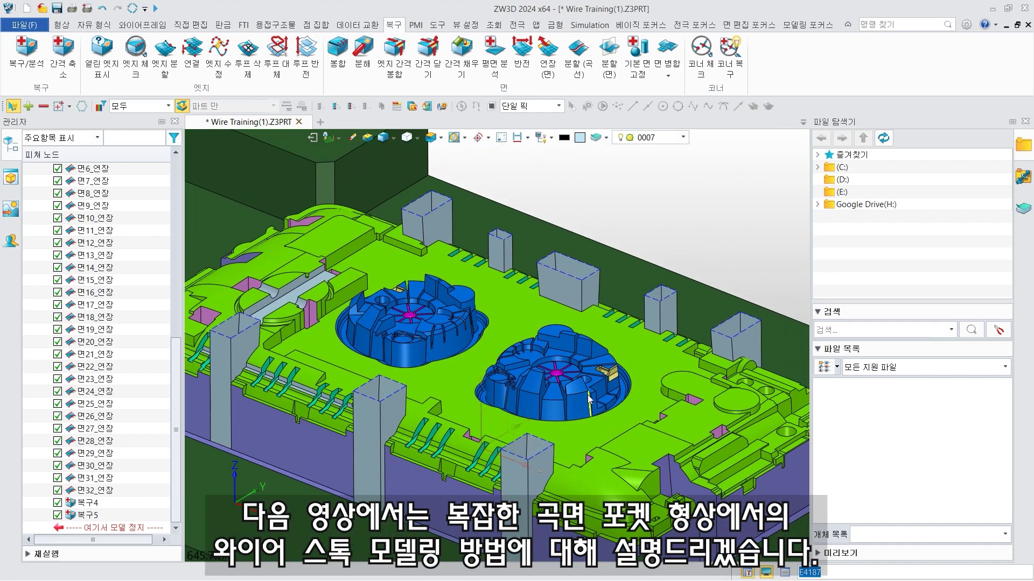
scroll(516, 250, down, 4)
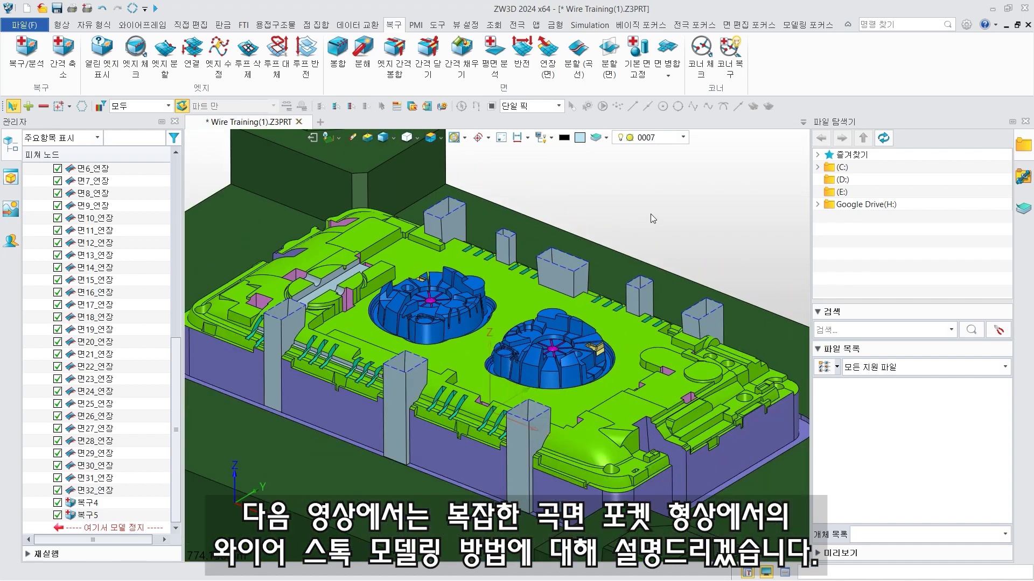
key(ctrl+f)
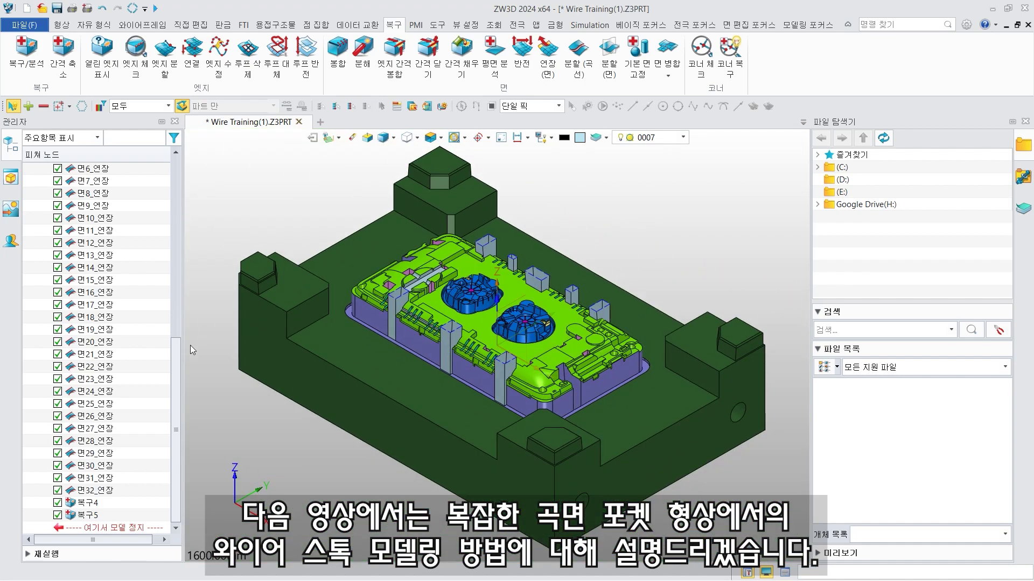
drag(176, 365, 175, 165)
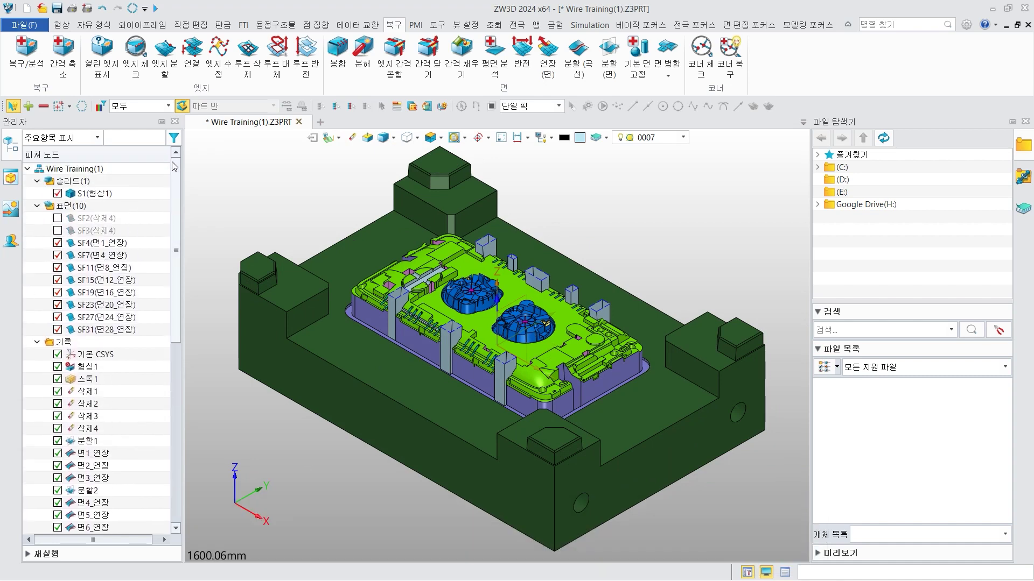
click(58, 194)
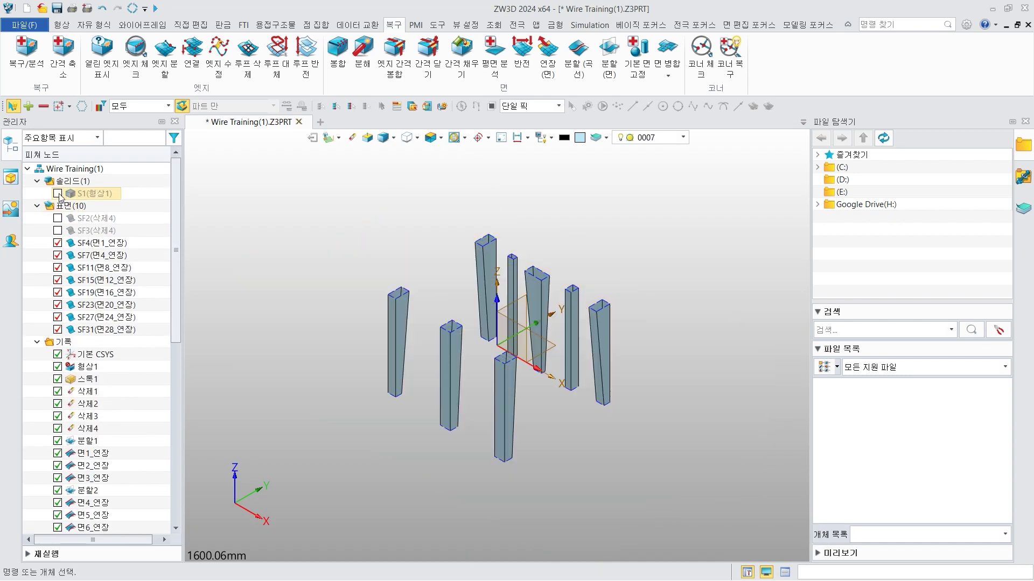